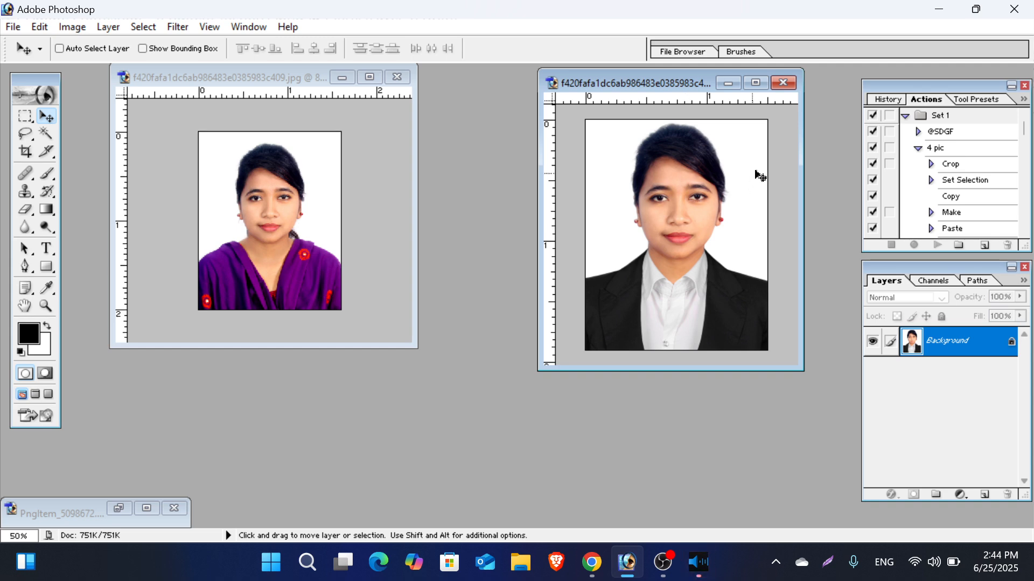
# Step: Close the finished suit portrait, restore the minimized PngItem_5098672.png, and arrange its resized window beside the original portrait
pyautogui.click(783, 84)
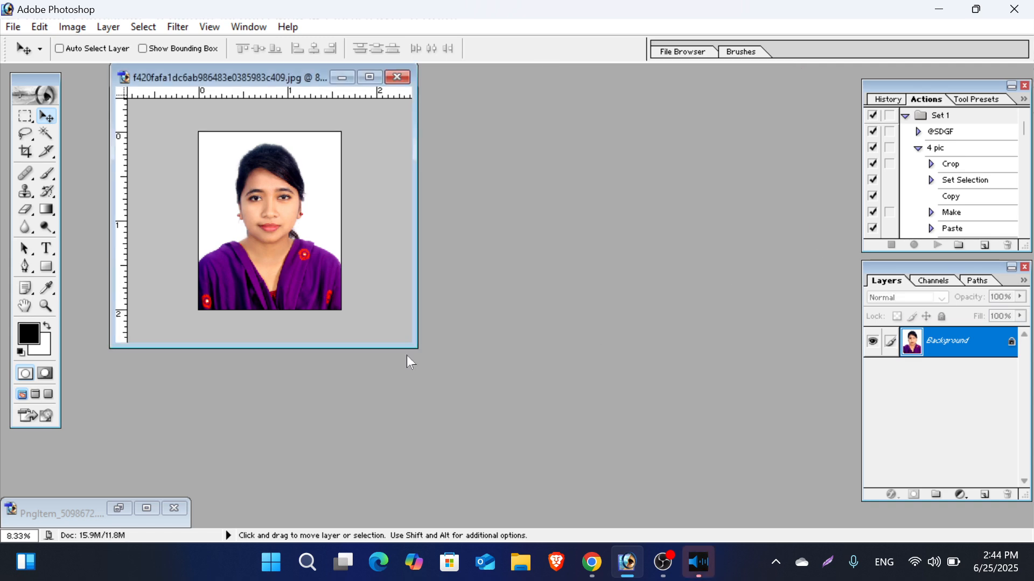
pyautogui.click(119, 509)
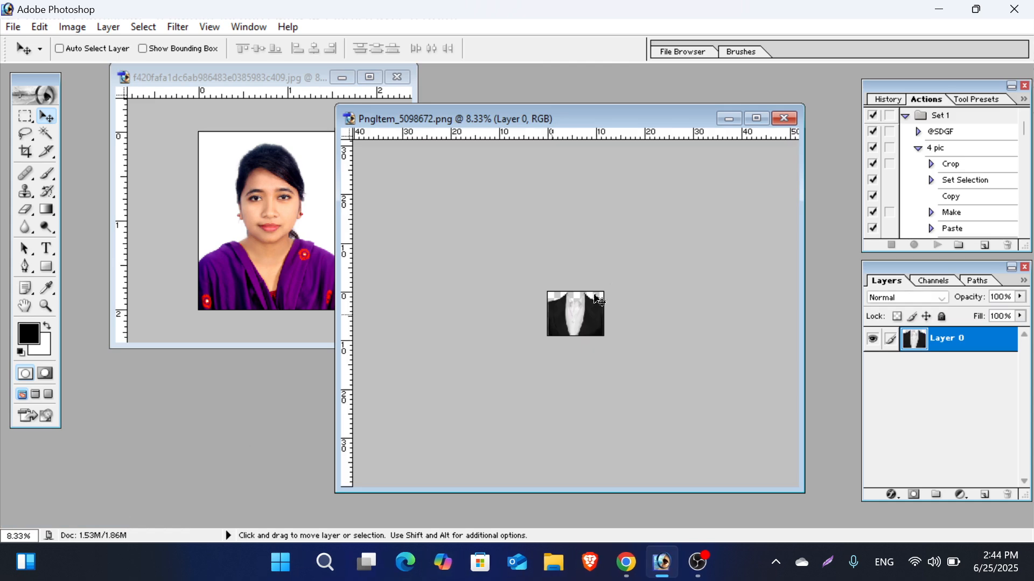
pyautogui.click(602, 324)
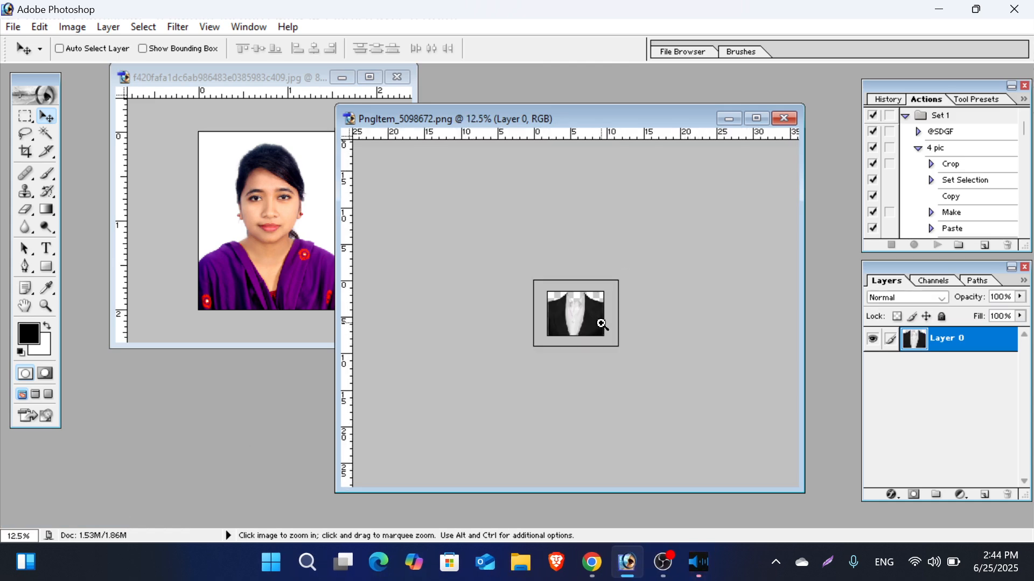
pyautogui.click(602, 323)
pyautogui.click(602, 322)
pyautogui.click(602, 322)
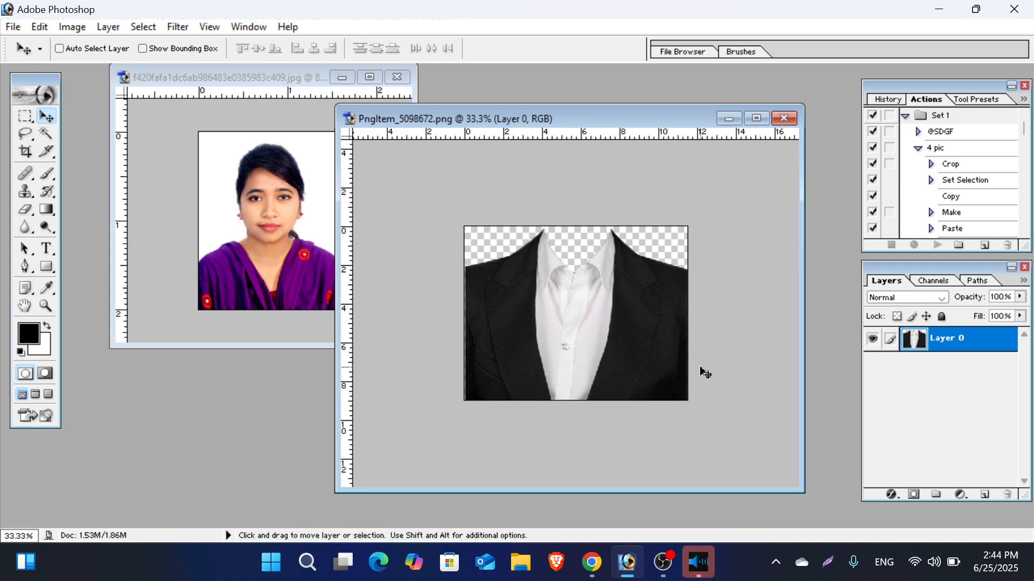
pyautogui.keyDown('ctrl'); pyautogui.click(604, 344); pyautogui.keyUp('ctrl')
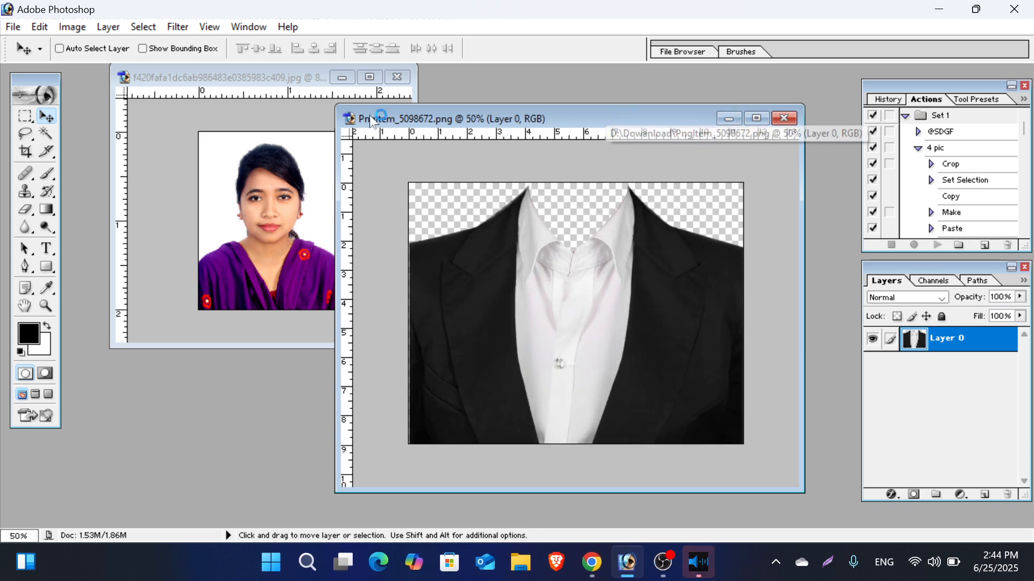
pyautogui.moveTo(336, 104); pyautogui.dragTo(535, 143)
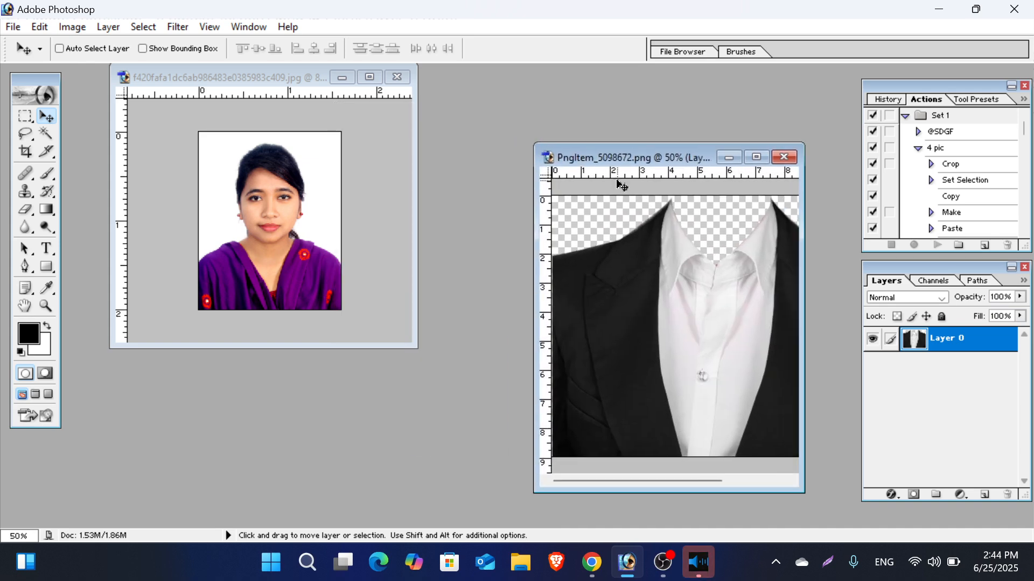
pyautogui.click(256, 224)
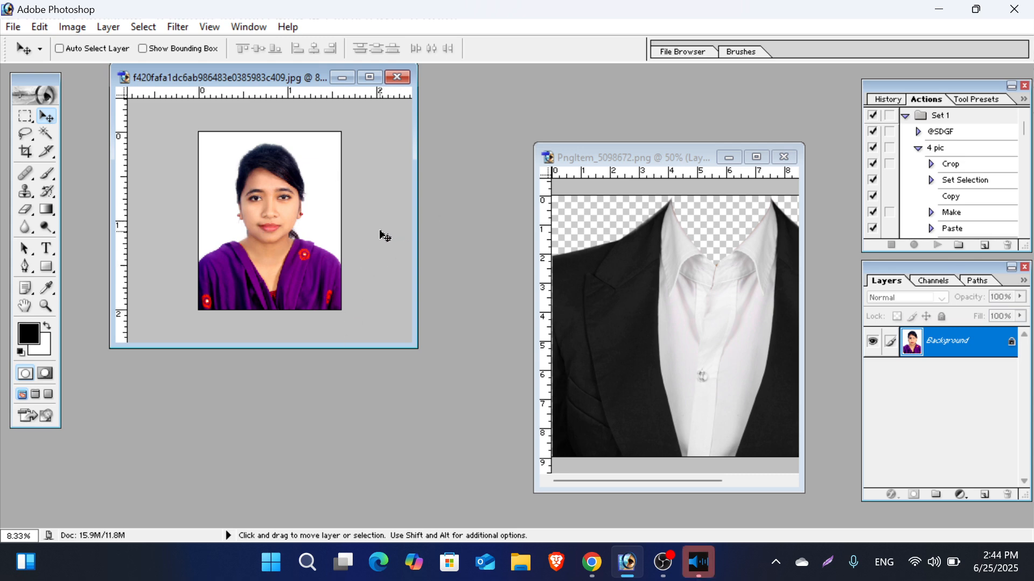
pyautogui.scroll(-1, 379, 235)
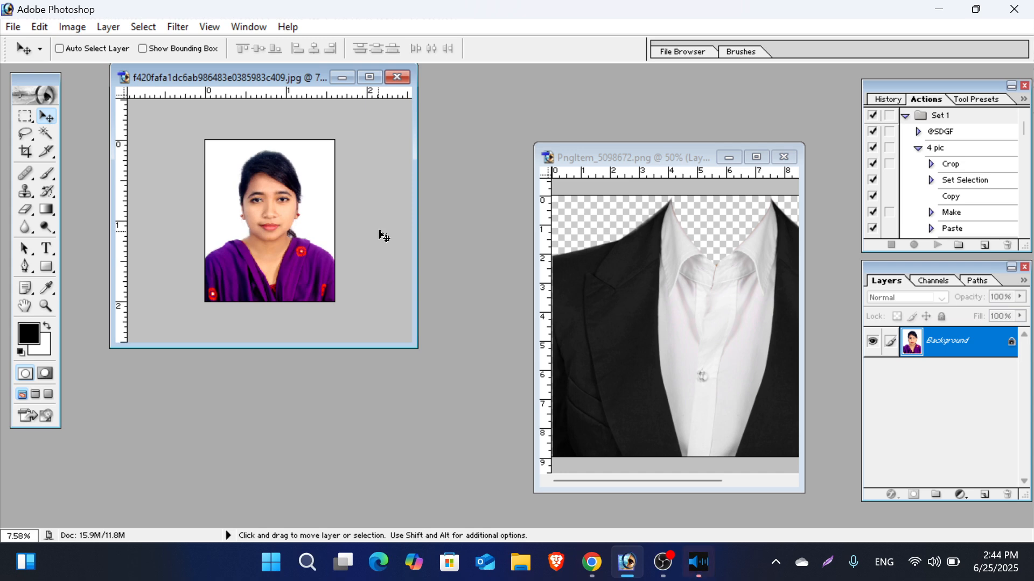
# Step: Create a new white A4 document in RGB Color at 300 pixels/inch
pyautogui.hotkey('ctrl', 'n')
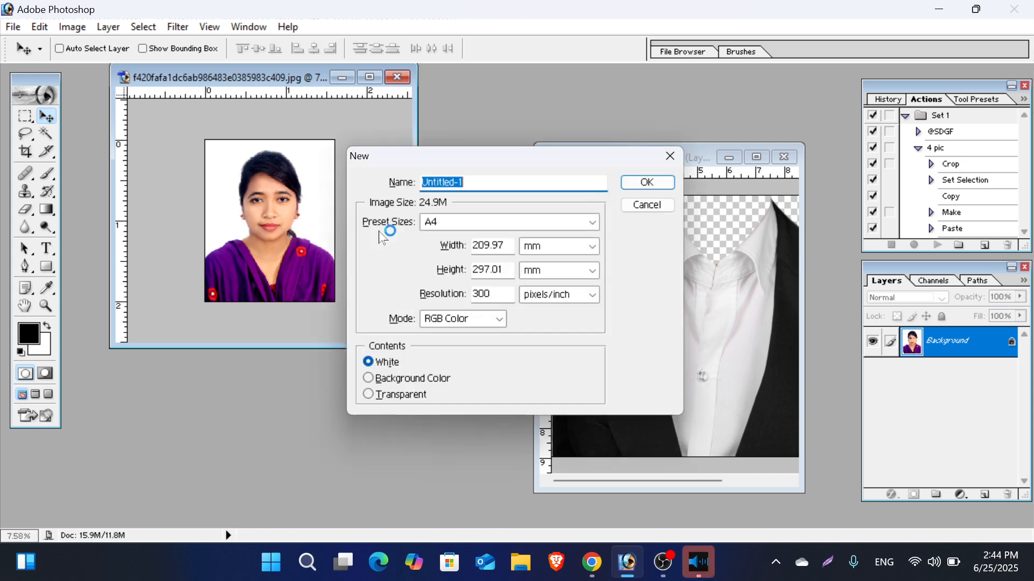
pyautogui.click(458, 222)
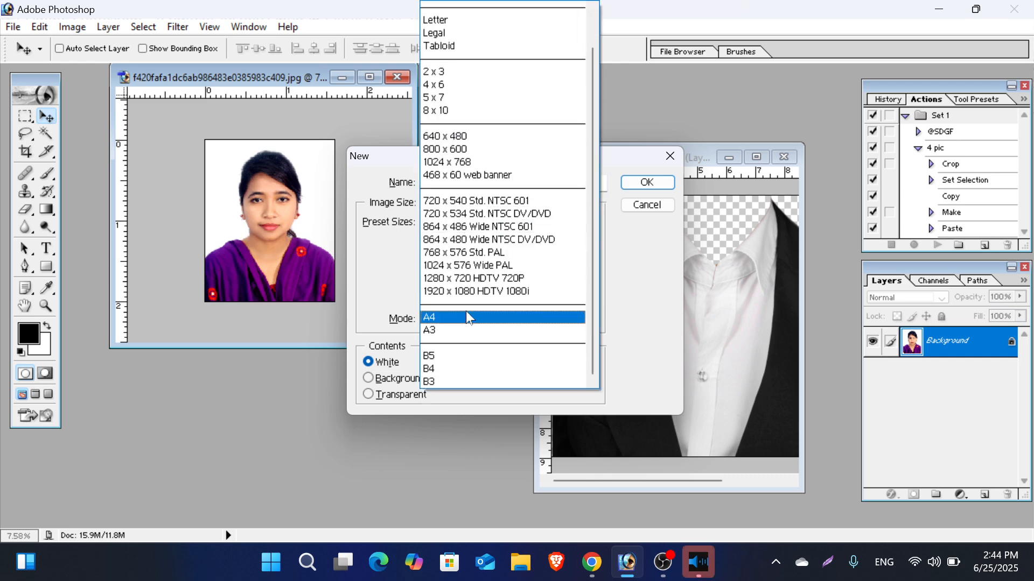
pyautogui.click(466, 312)
pyautogui.click(647, 182)
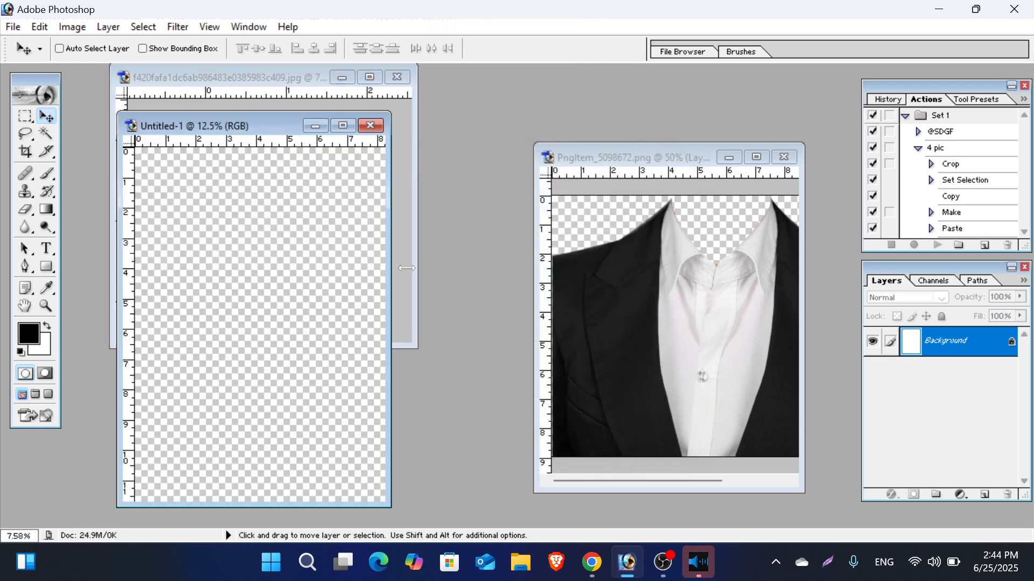
# Step: Copy the suit image and the portrait photo into the new A4 document as separate layers
pyautogui.moveTo(270, 126); pyautogui.dragTo(472, 114)
pyautogui.moveTo(692, 398); pyautogui.dragTo(486, 351)
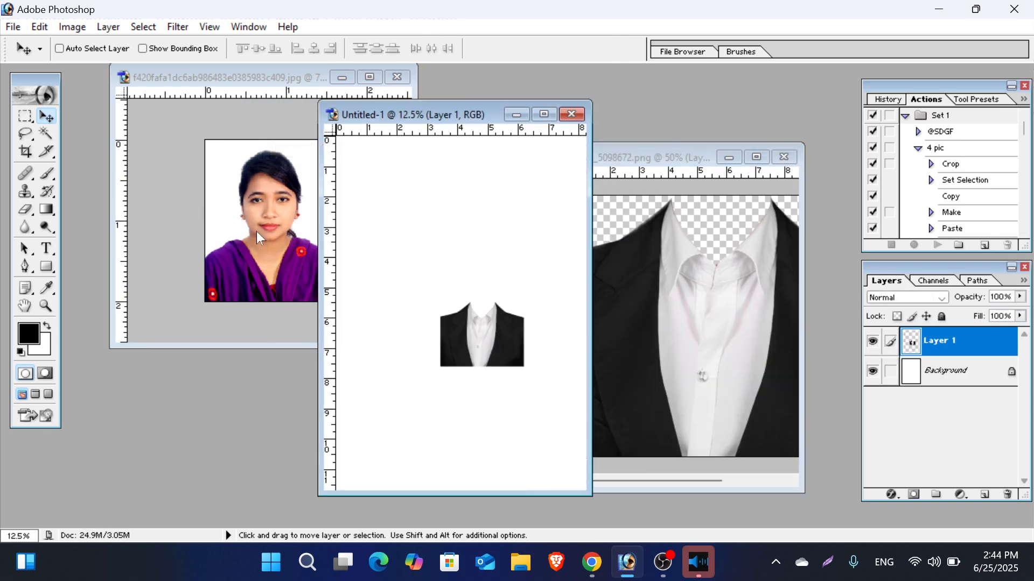
pyautogui.moveTo(257, 231); pyautogui.dragTo(525, 182)
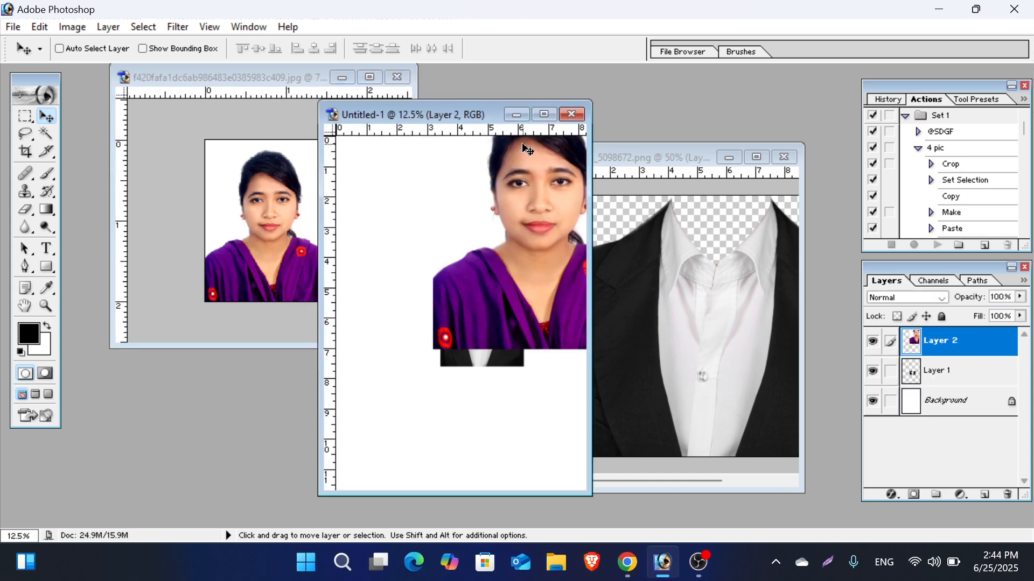
# Step: Maximize the A4 document, shift the portrait toward the page's middle, and stack the suit layer above the portrait layer
pyautogui.click(544, 114)
pyautogui.moveTo(543, 354); pyautogui.dragTo(495, 373)
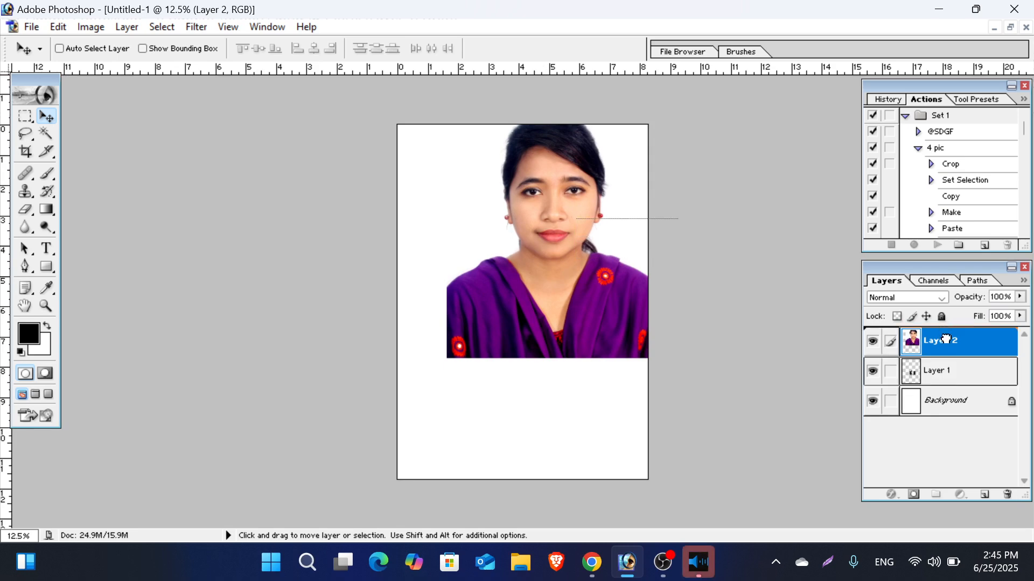
pyautogui.moveTo(971, 374); pyautogui.dragTo(964, 354)
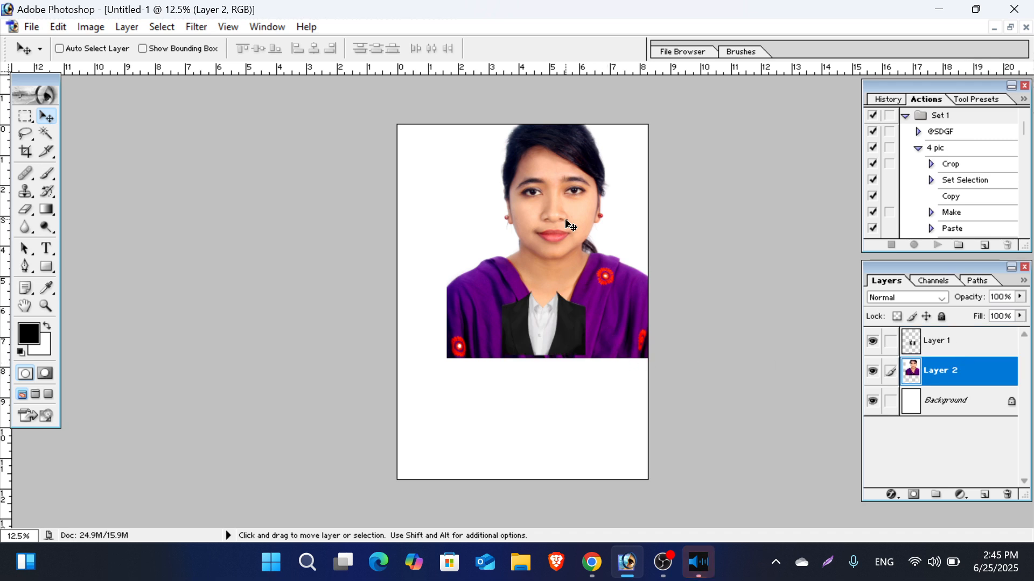
# Step: Center the portrait horizontally on the page and scale it down proportionally to about two thirds of its size
pyautogui.moveTo(560, 225); pyautogui.dragTo(534, 256)
pyautogui.hotkey('ctrl', 't')
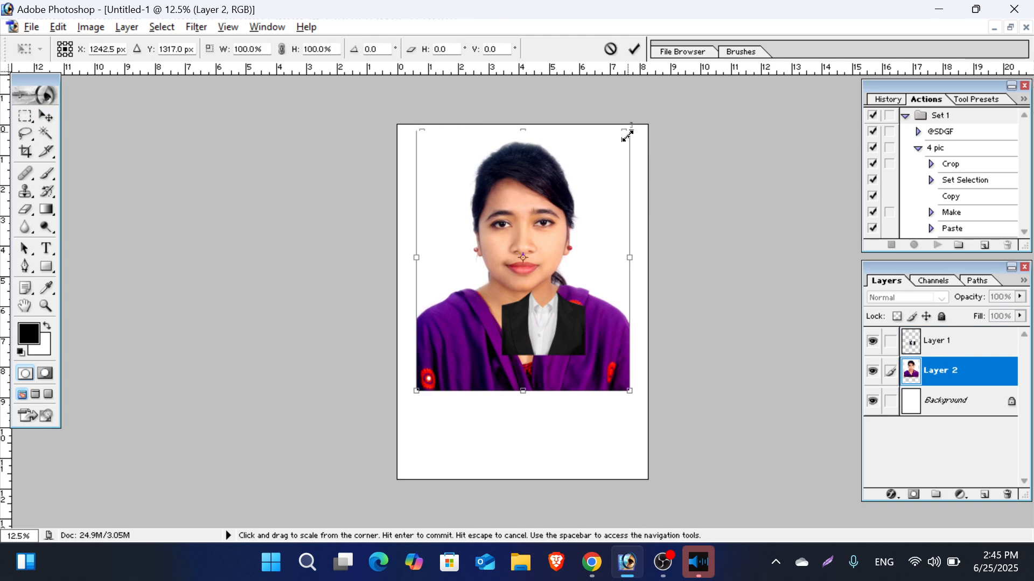
pyautogui.moveTo(629, 127); pyautogui.dragTo(595, 170)
pyautogui.press('Return')
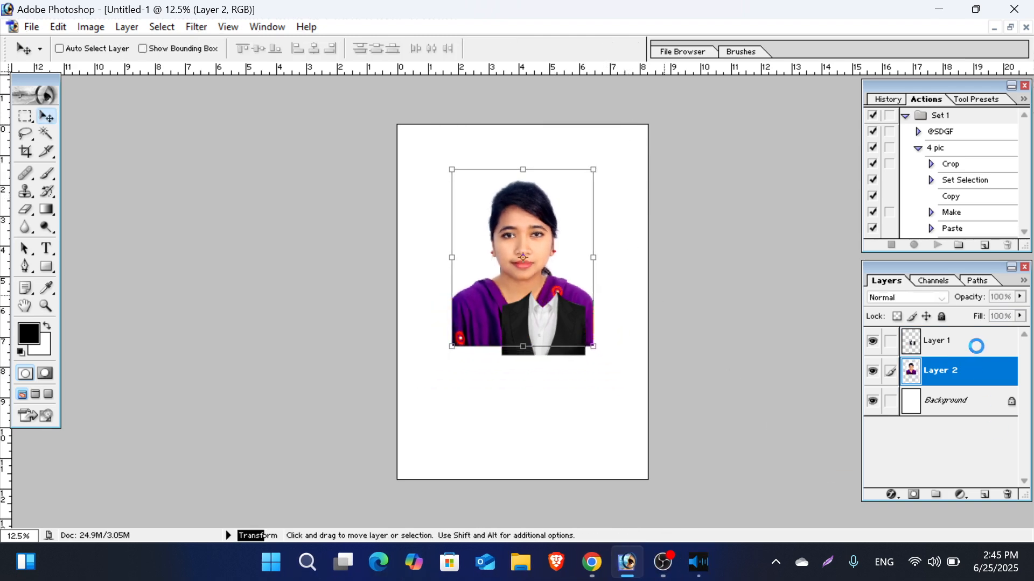
# Step: Scale the suit layer proportionally to 205.9% and position it over the portrait's neck and shoulders
pyautogui.click(971, 343)
pyautogui.hotkey('ctrl', 't')
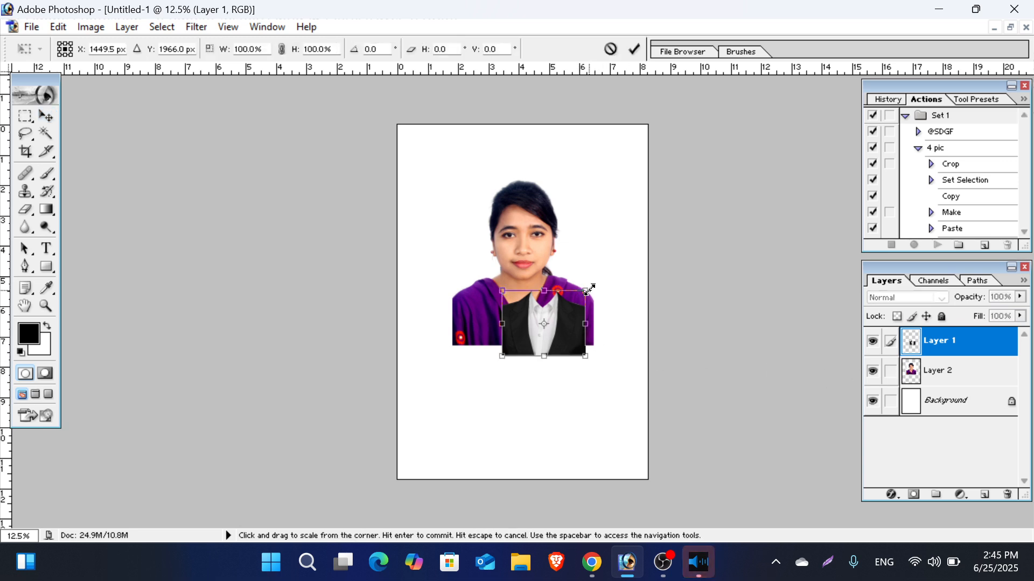
pyautogui.moveTo(591, 288); pyautogui.dragTo(627, 253)
pyautogui.moveTo(554, 362); pyautogui.dragTo(532, 379)
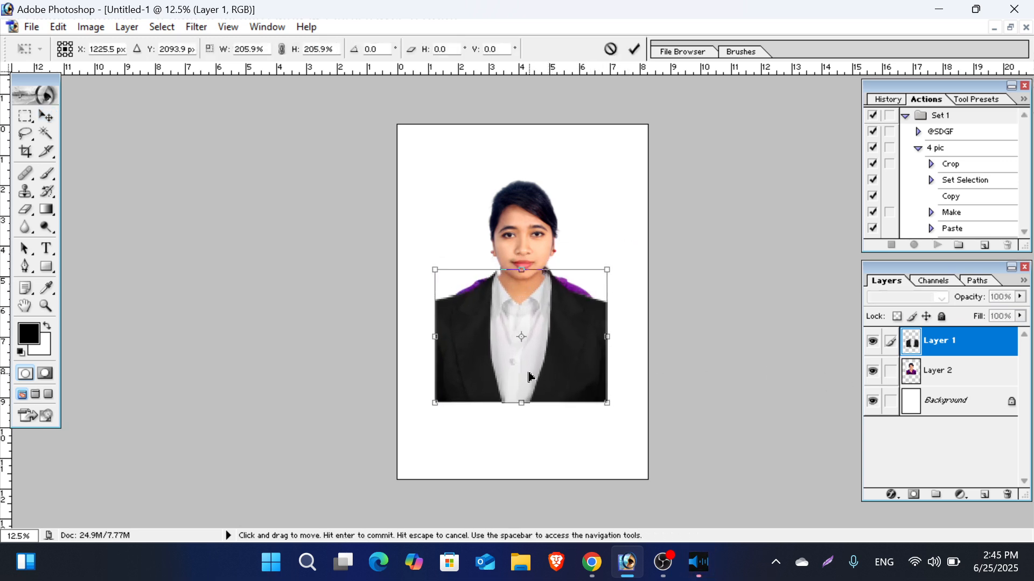
pyautogui.press('Return')
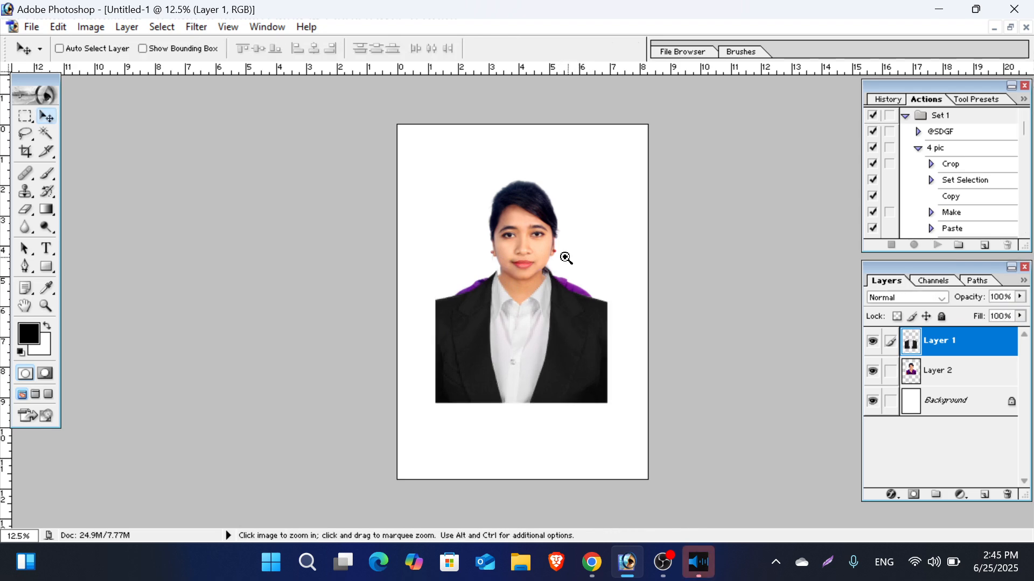
# Step: Try aligning the suit's collar with the woman's neck by shifting the suit layer slightly over the shoulders
pyautogui.keyDown('ctrl'); pyautogui.click(556, 254); pyautogui.keyUp('ctrl')
pyautogui.keyDown('ctrl'); pyautogui.click(556, 254); pyautogui.keyUp('ctrl')
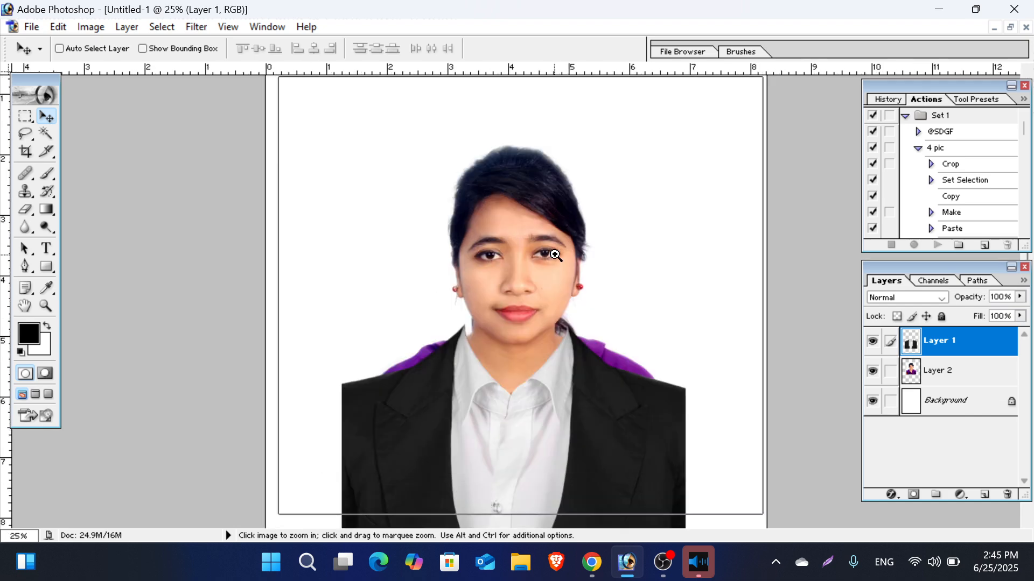
pyautogui.keyDown('ctrl'); pyautogui.click(563, 291); pyautogui.keyUp('ctrl')
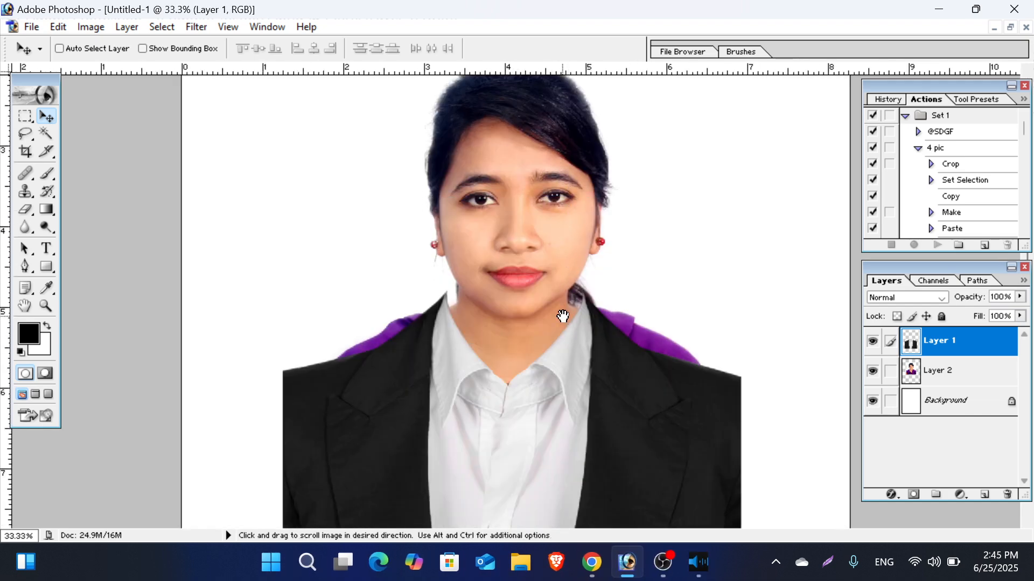
pyautogui.moveTo(579, 392); pyautogui.dragTo(462, 345)
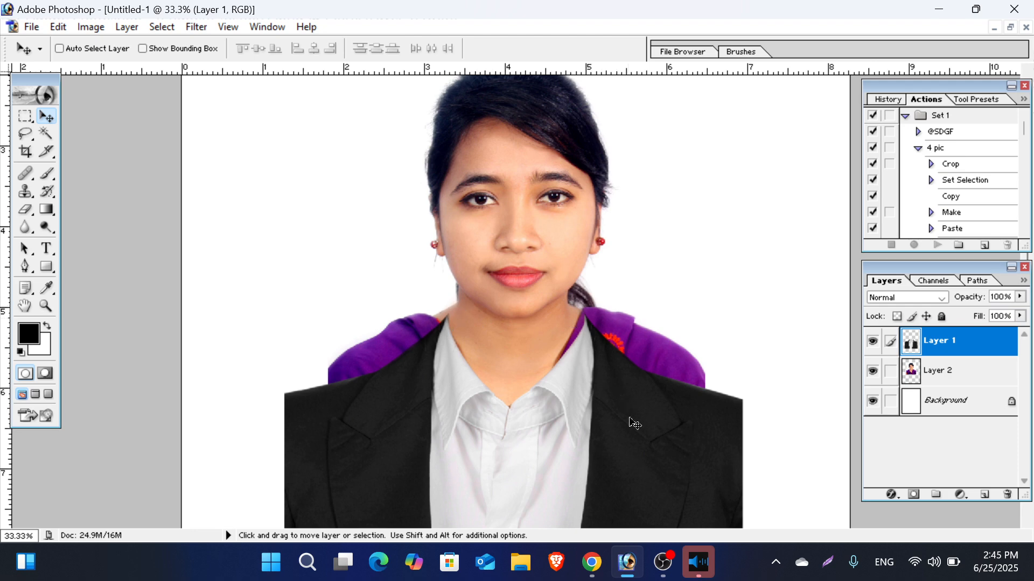
pyautogui.moveTo(630, 418); pyautogui.dragTo(618, 422)
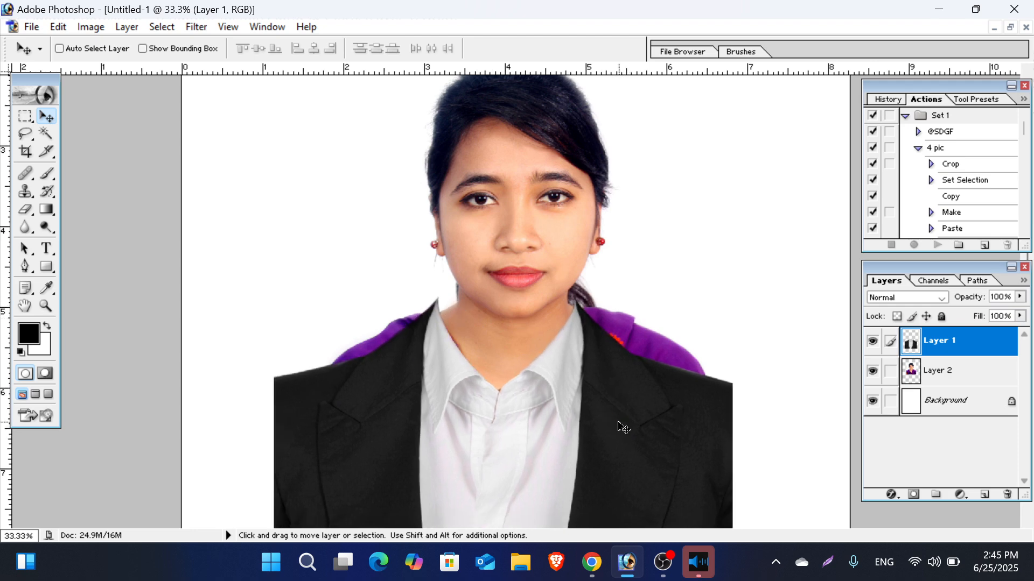
pyautogui.hotkey('ctrl', 't')
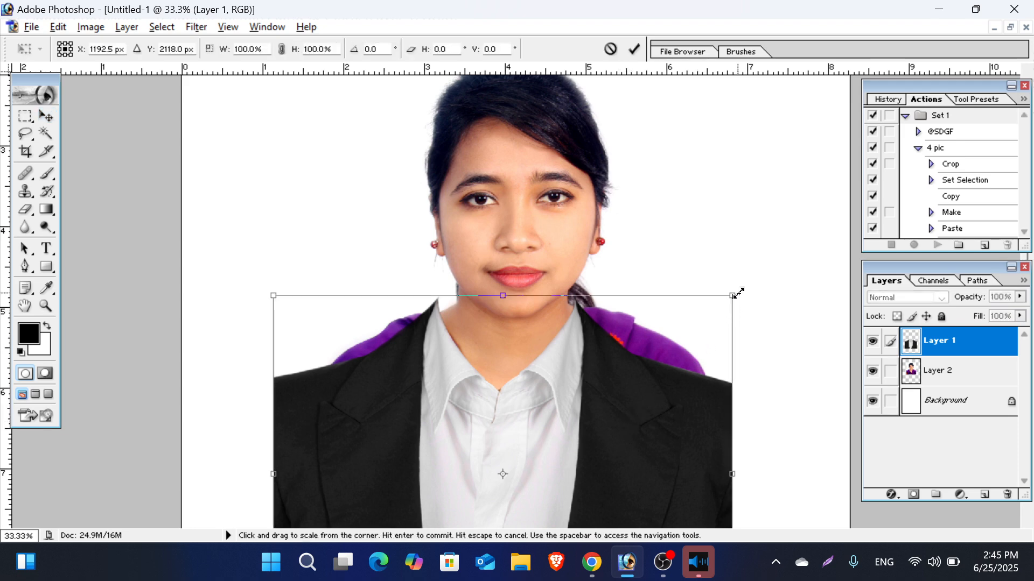
pyautogui.hotkey('alt', '-')
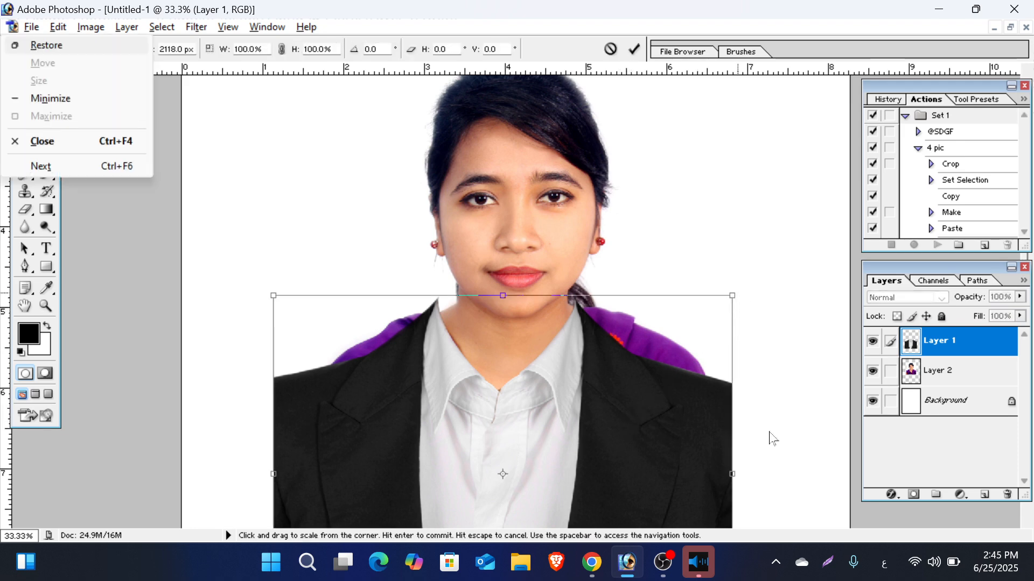
pyautogui.press('Return')
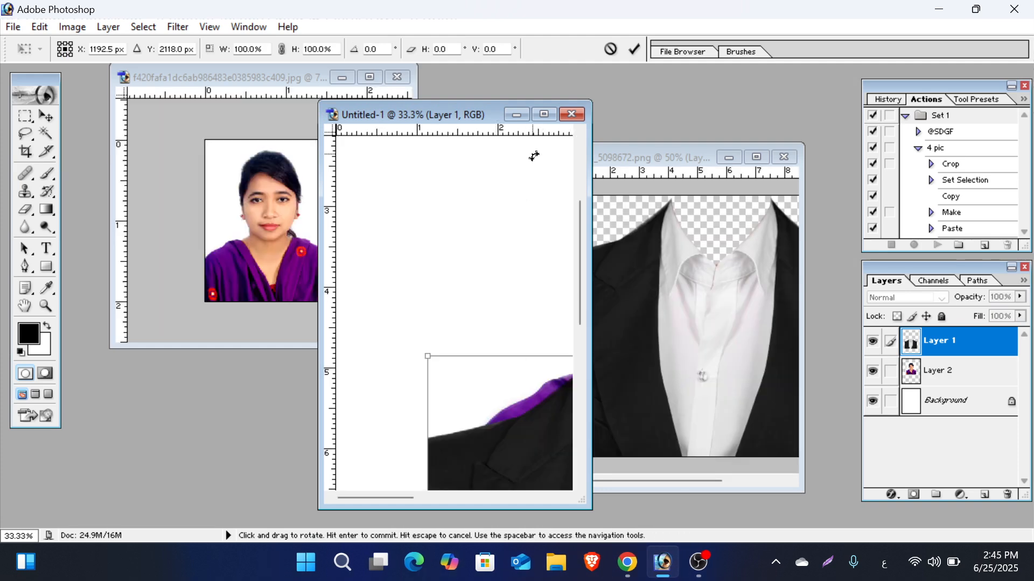
pyautogui.click(544, 115)
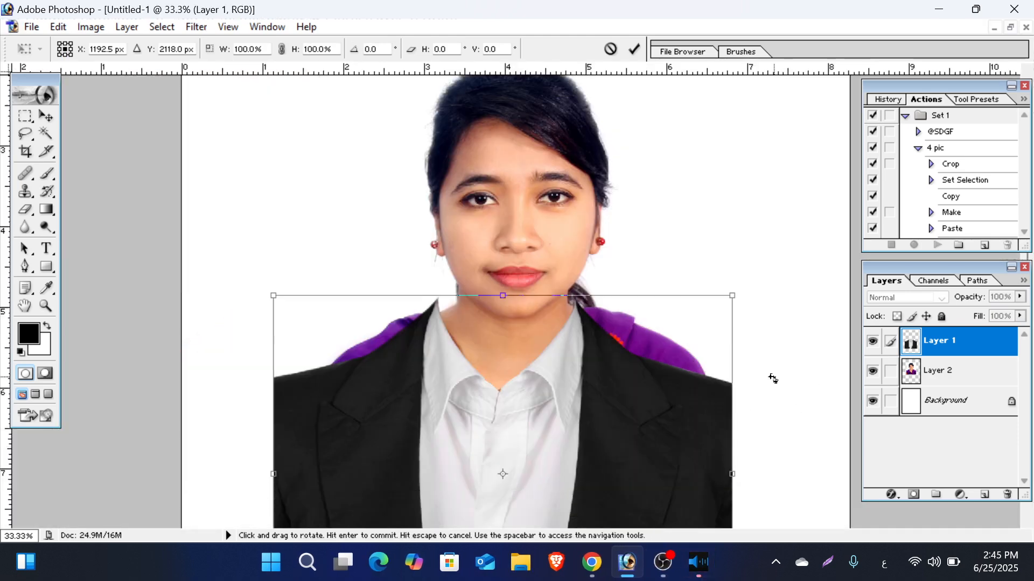
pyautogui.press('Return')
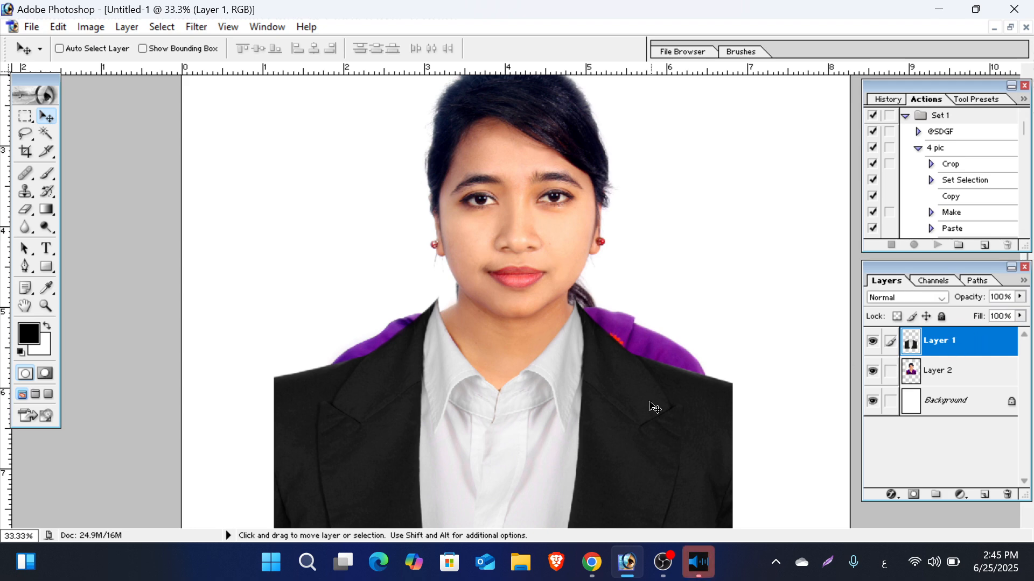
# Step: Nudge the suit layer slightly up and to the right so its collar sits centered around the neck
pyautogui.moveTo(597, 420); pyautogui.dragTo(608, 415)
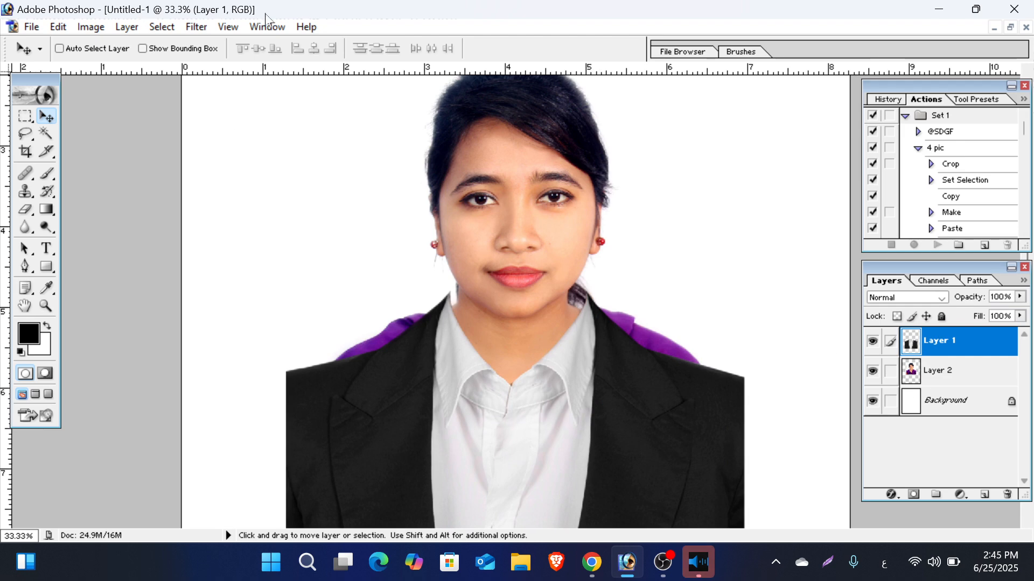
pyautogui.click(268, 26)
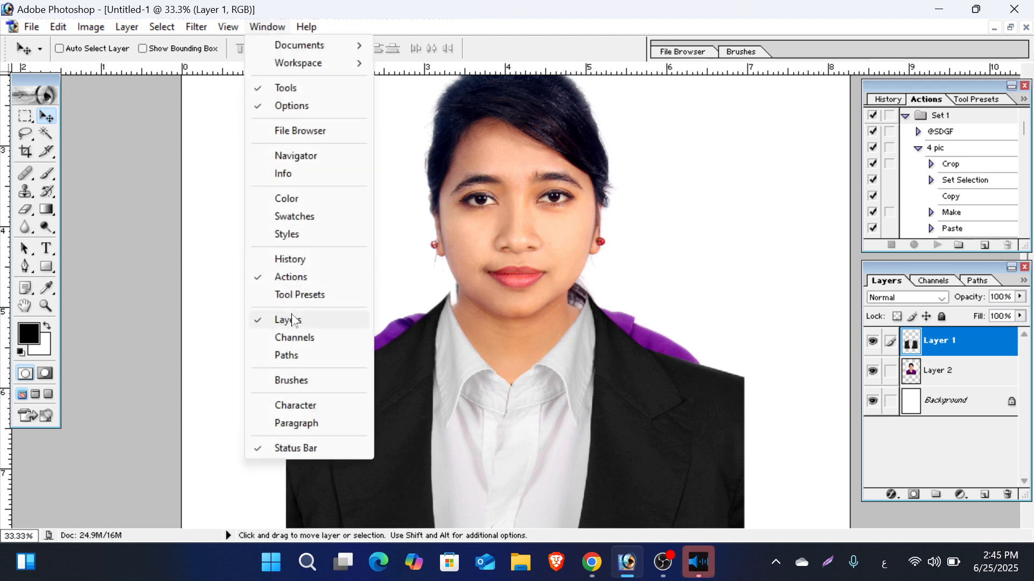
pyautogui.click(955, 453)
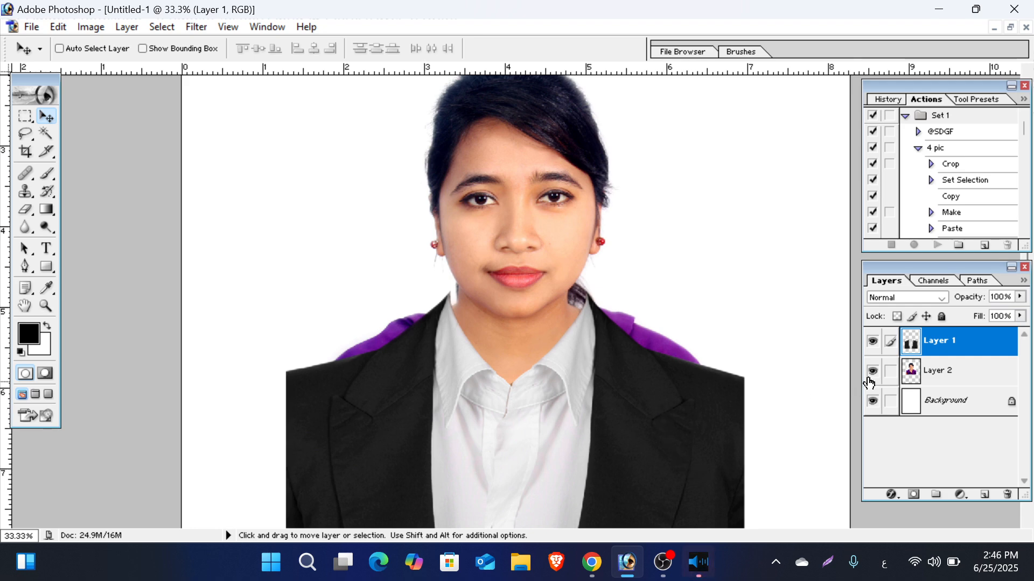
pyautogui.scroll(-3, 704, 388)
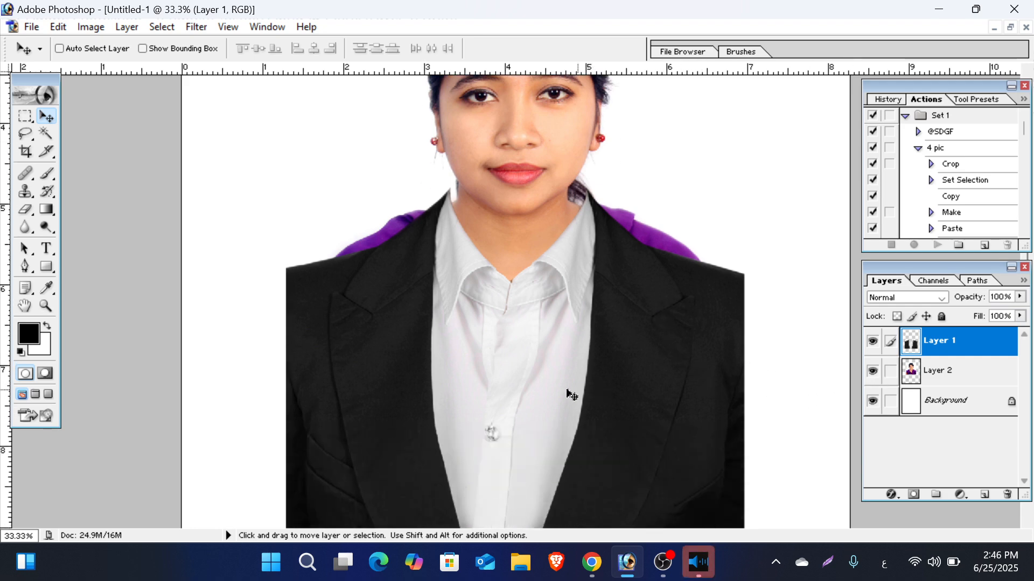
pyautogui.keyDown('alt'); pyautogui.click(492, 397); pyautogui.keyUp('alt')
pyautogui.keyDown('alt'); pyautogui.click(500, 398); pyautogui.keyUp('alt')
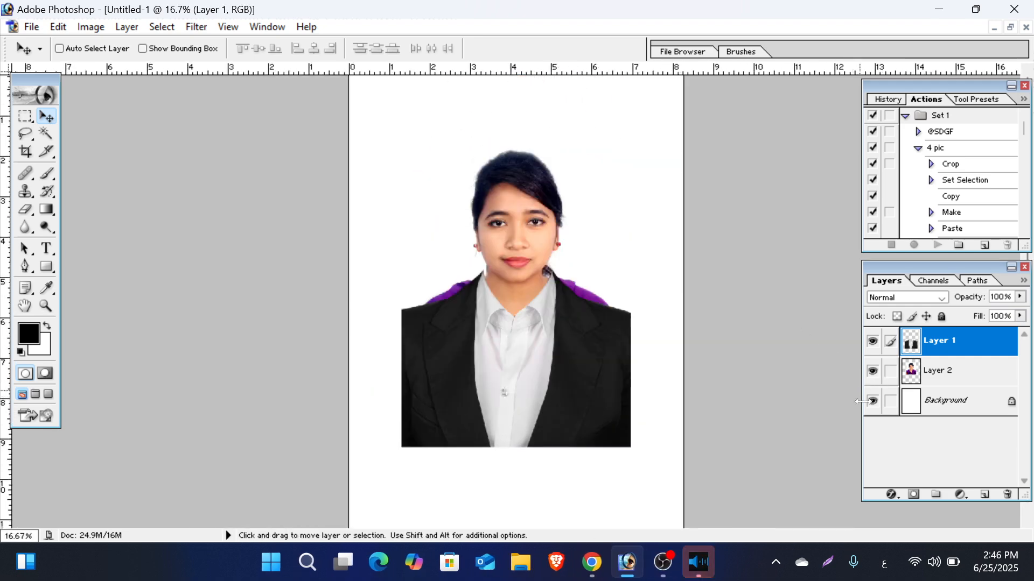
pyautogui.hotkey('ctrl', '0')
pyautogui.rightClick(560, 311)
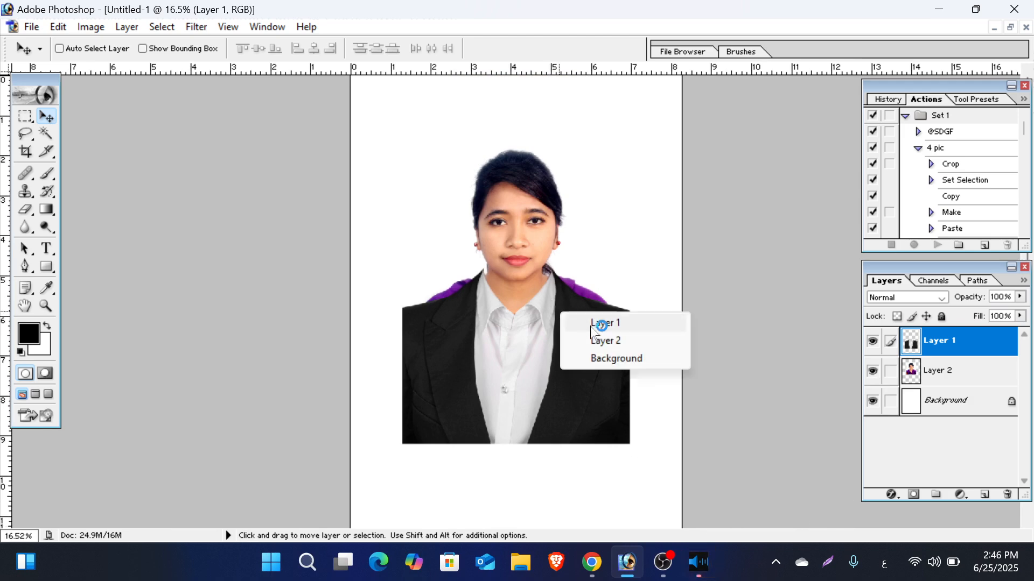
pyautogui.click(745, 350)
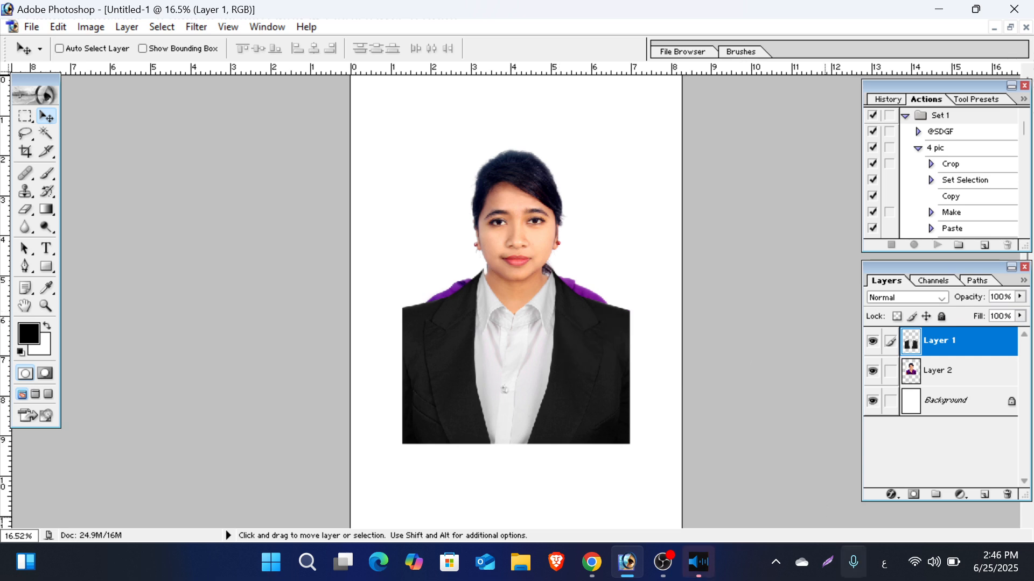
# Step: Switch the keyboard layout to English (United States)
pyautogui.click(883, 565)
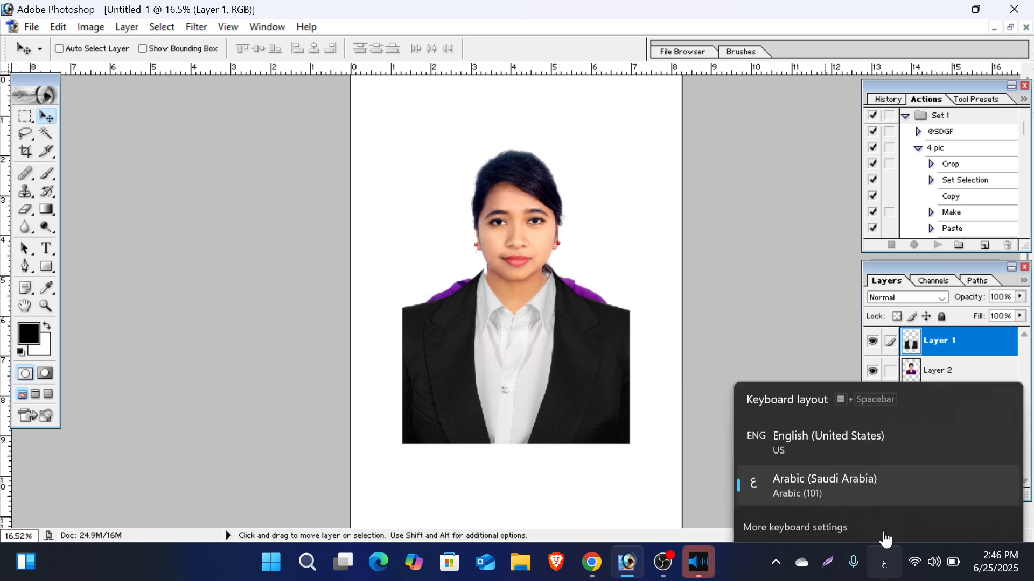
pyautogui.click(832, 404)
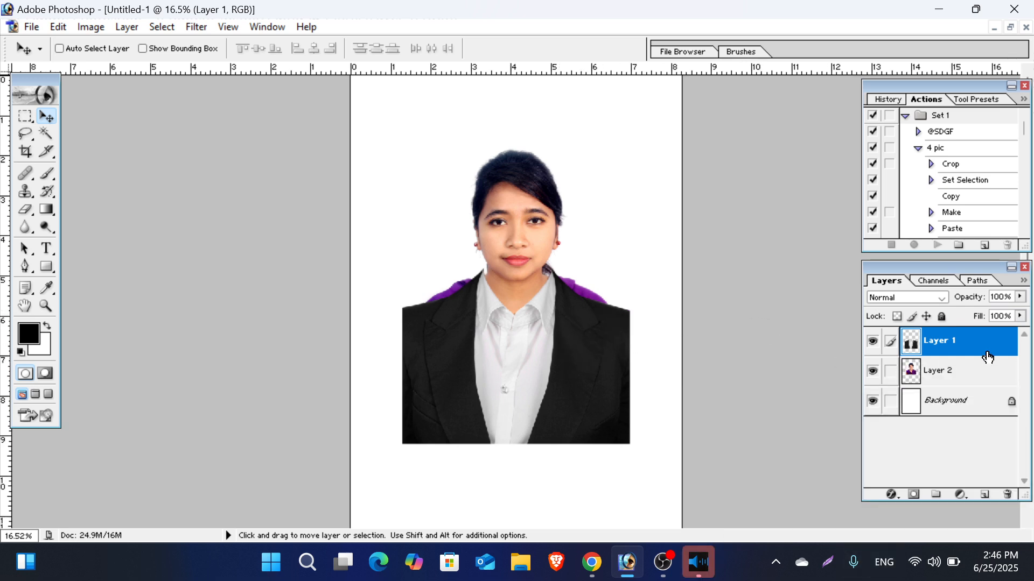
# Step: Scale the suit layer to 82.0% width and 87.2% height and position it over the portrait's neck and shoulders
pyautogui.hotkey('ctrl', 't')
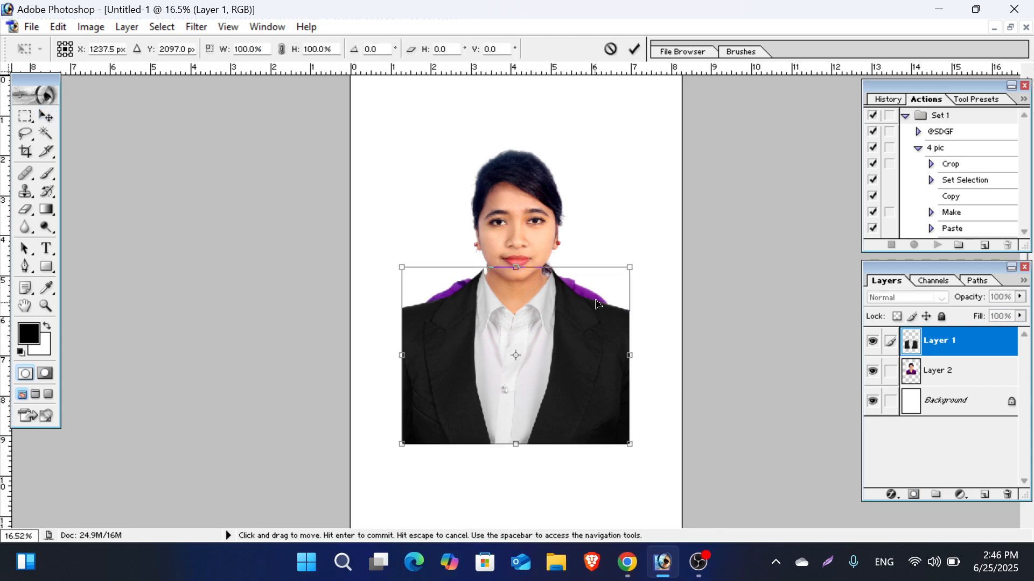
pyautogui.keyDown('ctrl'); pyautogui.click(551, 297); pyautogui.keyUp('ctrl')
pyautogui.keyDown('ctrl'); pyautogui.click(550, 297); pyautogui.keyUp('ctrl')
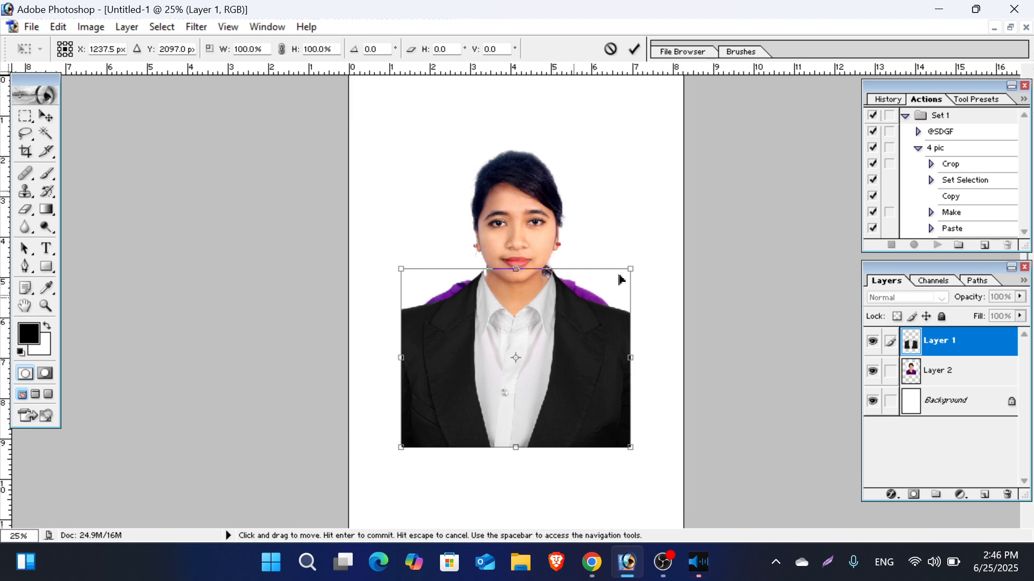
pyautogui.moveTo(685, 261); pyautogui.dragTo(668, 266)
pyautogui.moveTo(548, 431); pyautogui.dragTo(553, 429)
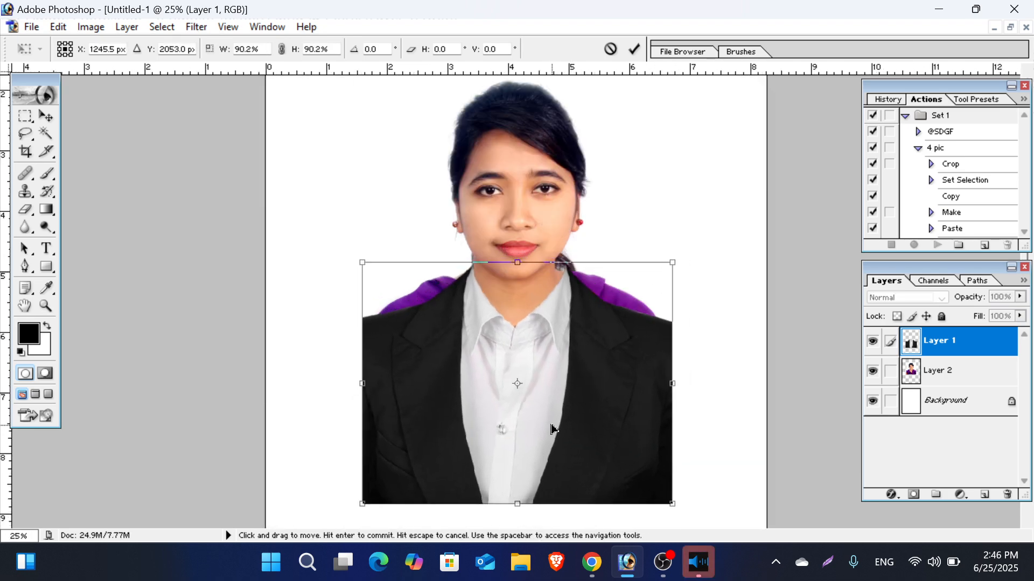
pyautogui.moveTo(676, 263); pyautogui.dragTo(644, 271)
pyautogui.moveTo(576, 372); pyautogui.dragTo(589, 389)
# Step: Shift the suit slightly up and left, shrink it a little from its upper-right corner and apply the transformation
pyautogui.hotkey('ctrl', 'space')
pyautogui.keyDown('ctrl'); pyautogui.click(576, 362); pyautogui.keyUp('ctrl')
pyautogui.hotkey('ctrl', 'space')
pyautogui.keyDown('ctrl'); pyautogui.click(594, 386); pyautogui.keyUp('ctrl')
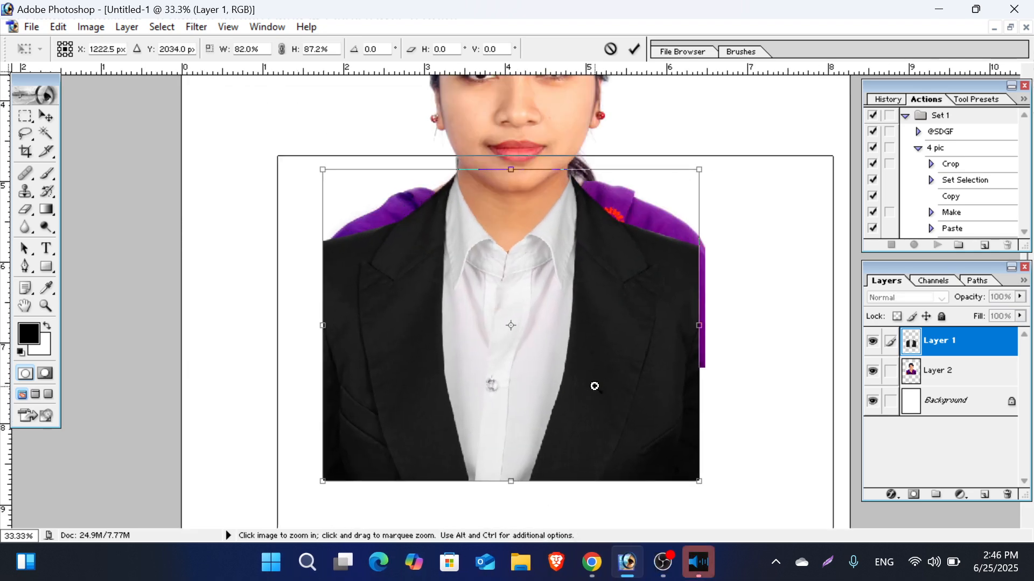
pyautogui.scroll(7, 620, 308)
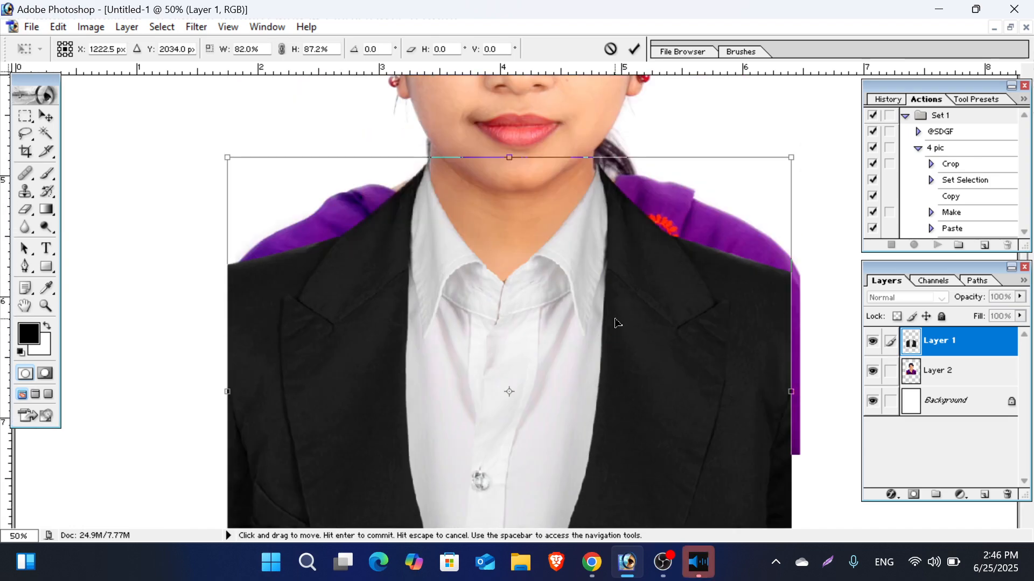
pyautogui.moveTo(614, 331); pyautogui.dragTo(615, 329)
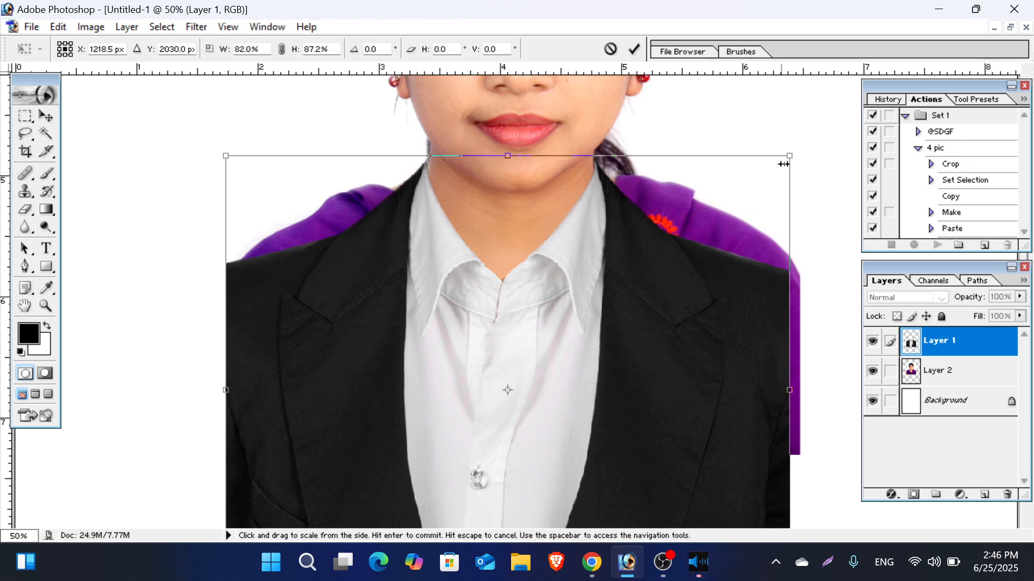
pyautogui.moveTo(788, 158); pyautogui.dragTo(781, 164)
pyautogui.press('Return')
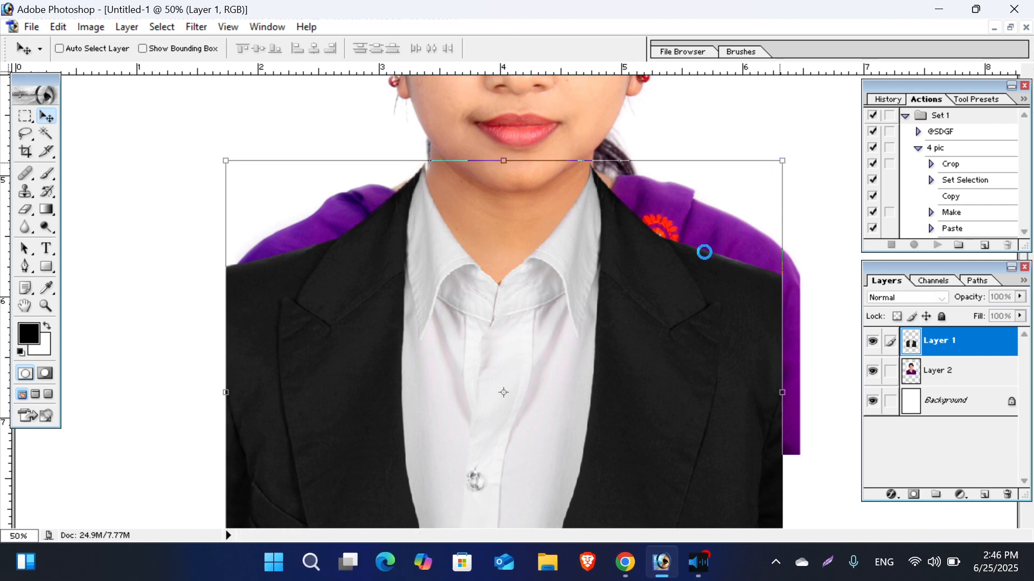
# Step: Fine-tune the suit layer's position in small nudges so its collar fits closely around both sides of the neck
pyautogui.moveTo(604, 371); pyautogui.dragTo(600, 370)
pyautogui.hotkey('shift', 'Left')
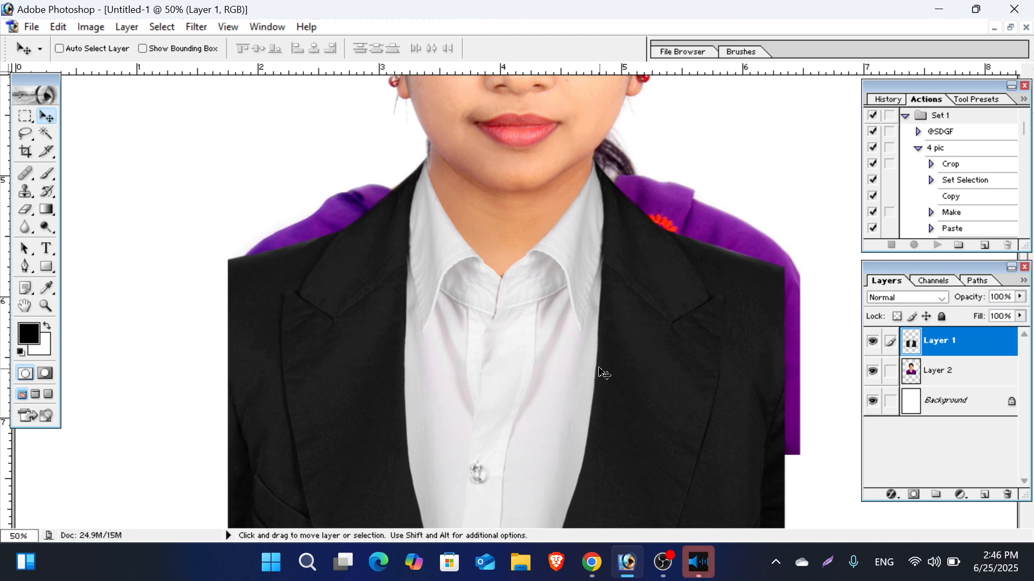
pyautogui.hotkey('shift', 'Right')
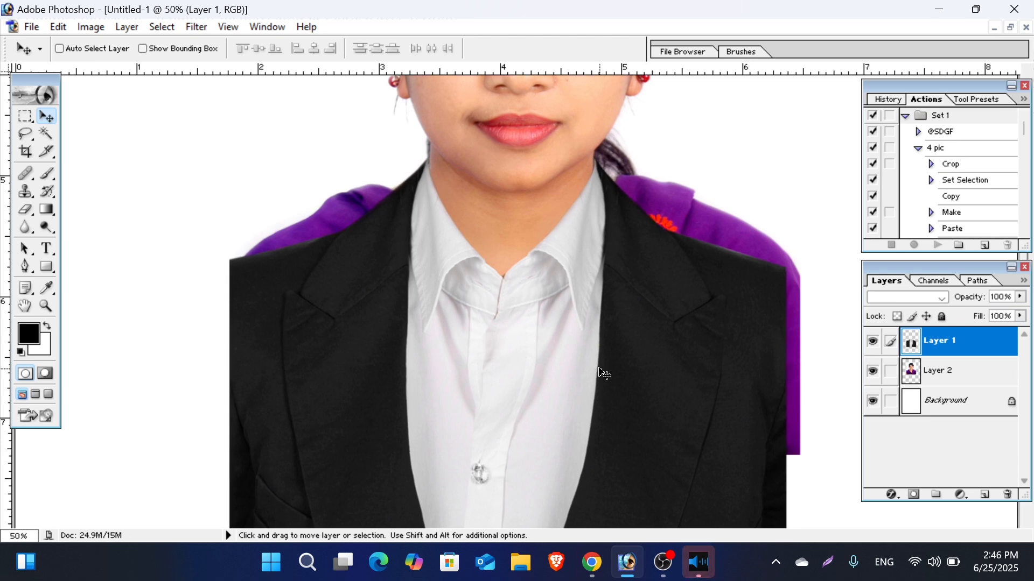
pyautogui.hotkey('shift', 'Down')
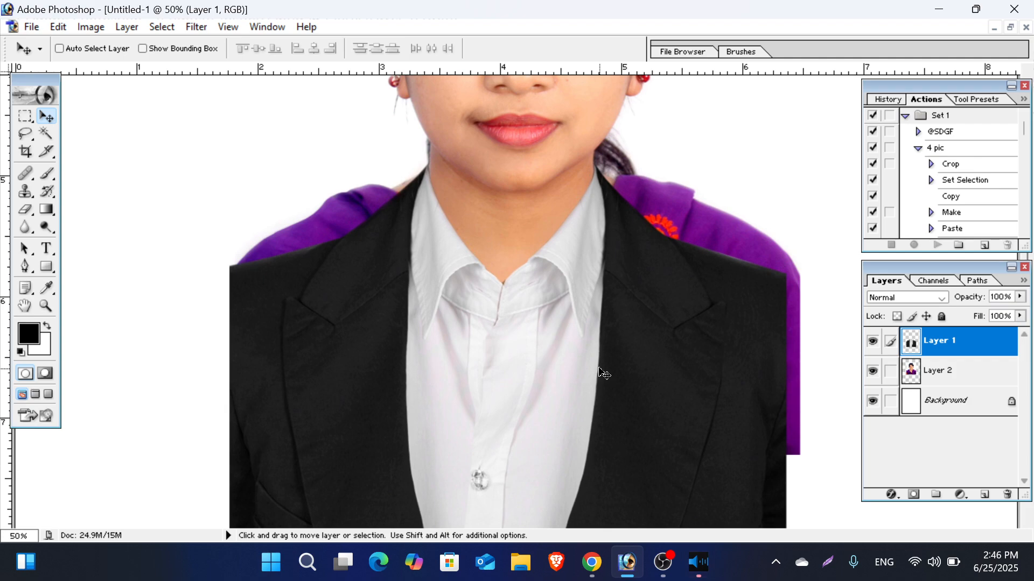
pyautogui.press('Up')
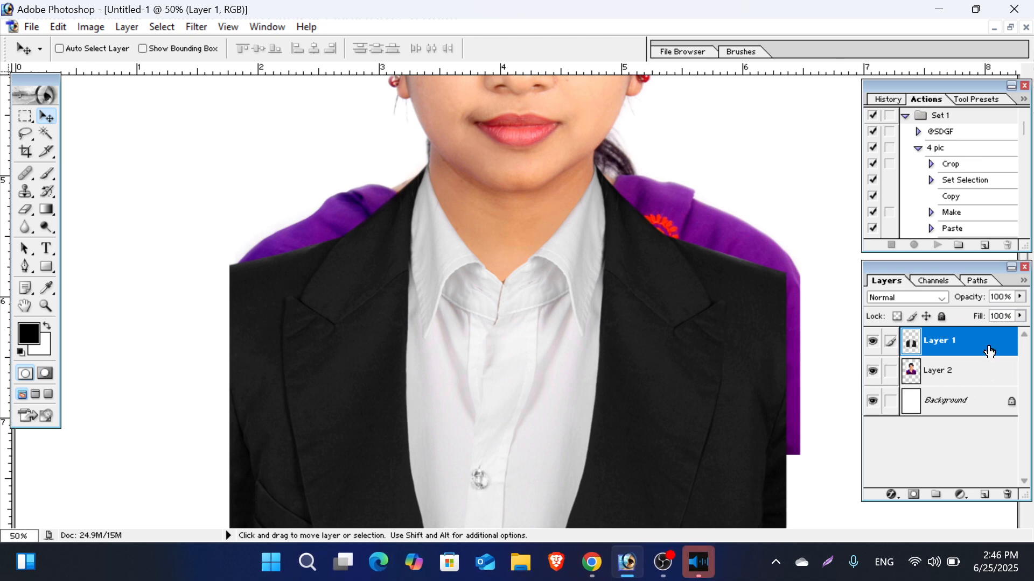
# Step: Lock the suit layer completely and make the portrait layer, Layer 2, active
pyautogui.click(943, 318)
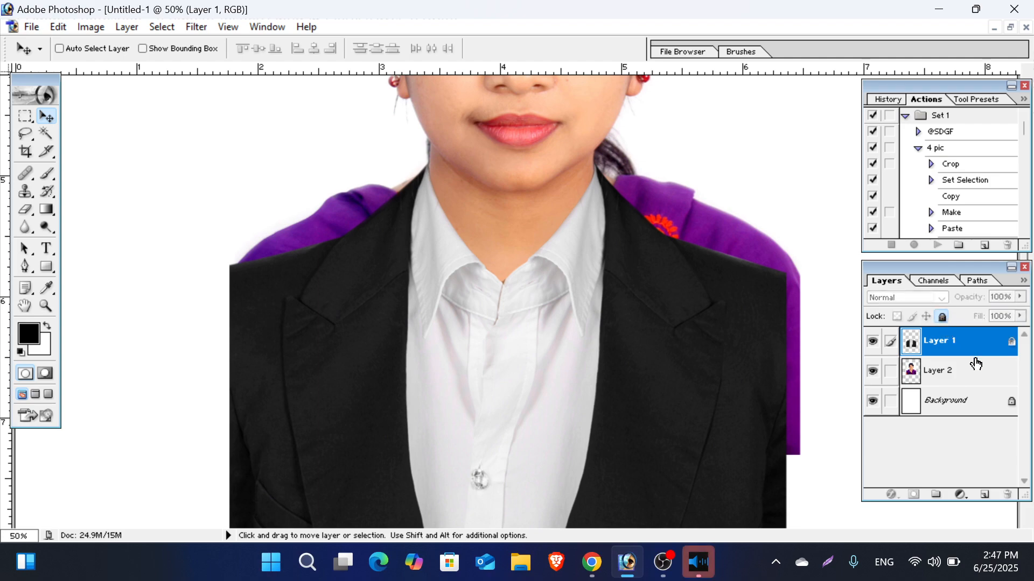
pyautogui.click(951, 370)
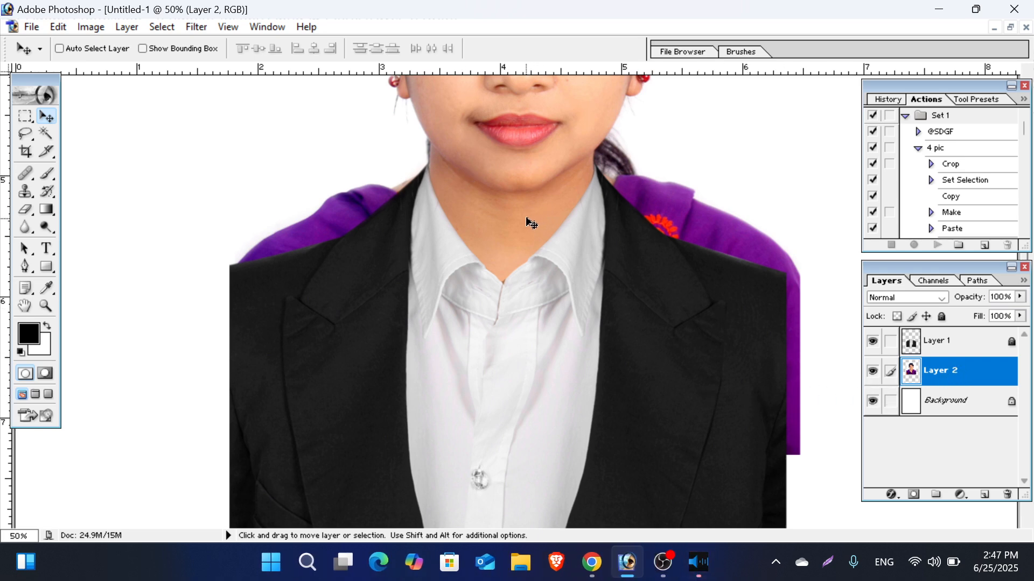
# Step: Start an open Pen path in Paths mode from the white page beside the suit's left sleeve into the jacket front
pyautogui.hotkey('alt', 'space')
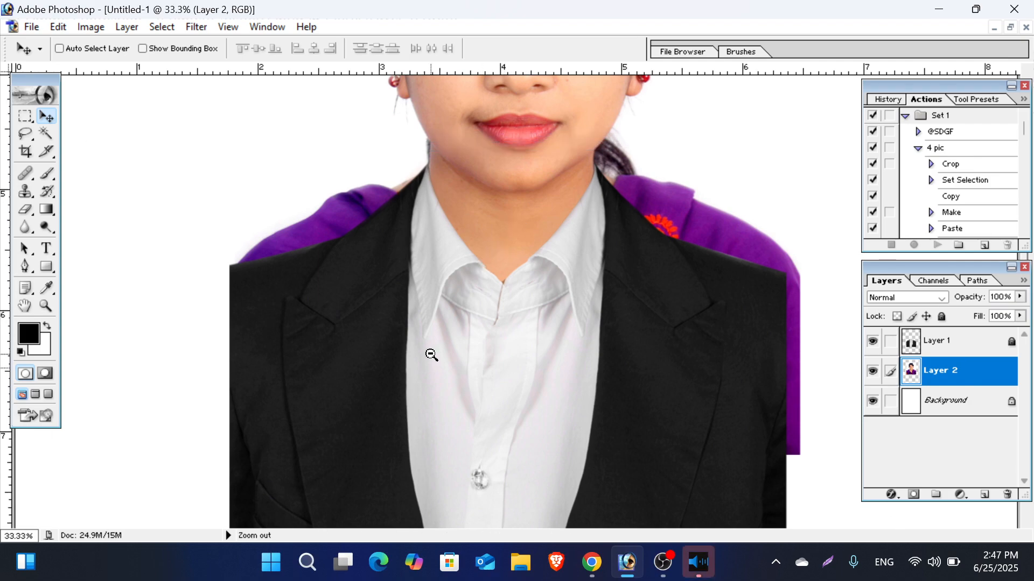
pyautogui.click(431, 353)
pyautogui.click(439, 342)
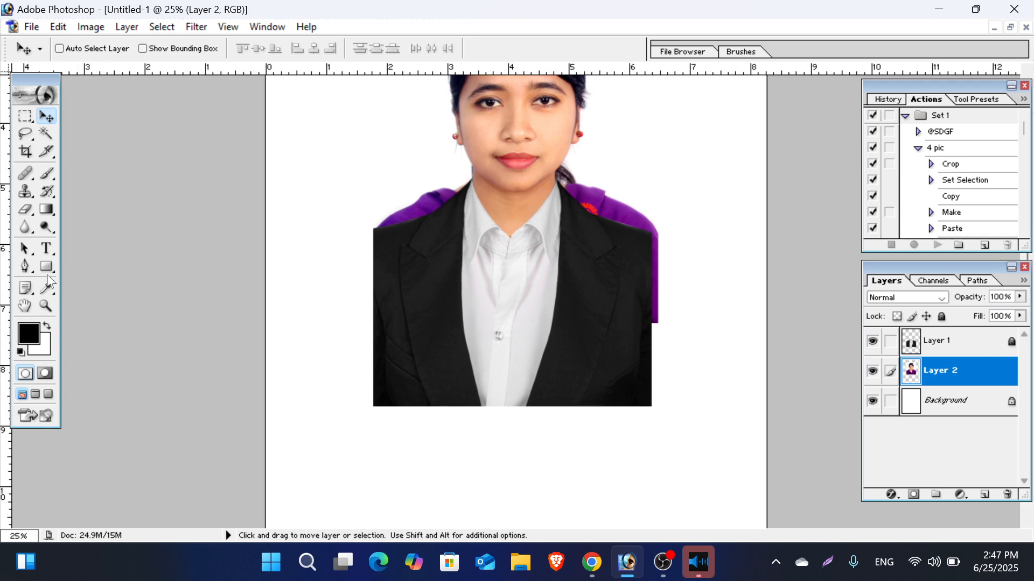
pyautogui.click(22, 270)
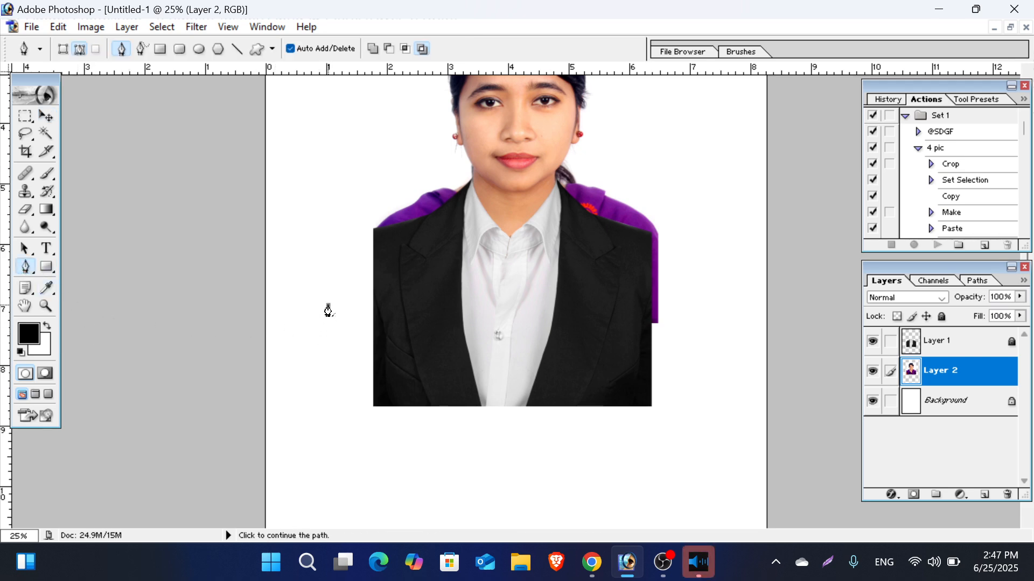
pyautogui.click(354, 330)
pyautogui.click(379, 332)
pyautogui.click(395, 328)
pyautogui.click(403, 305)
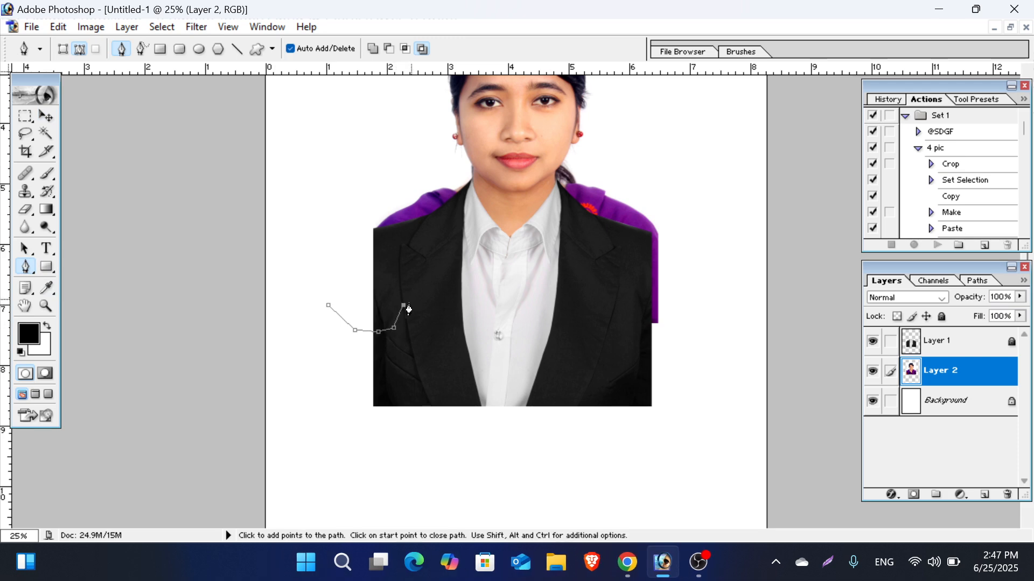
pyautogui.click(64, 50)
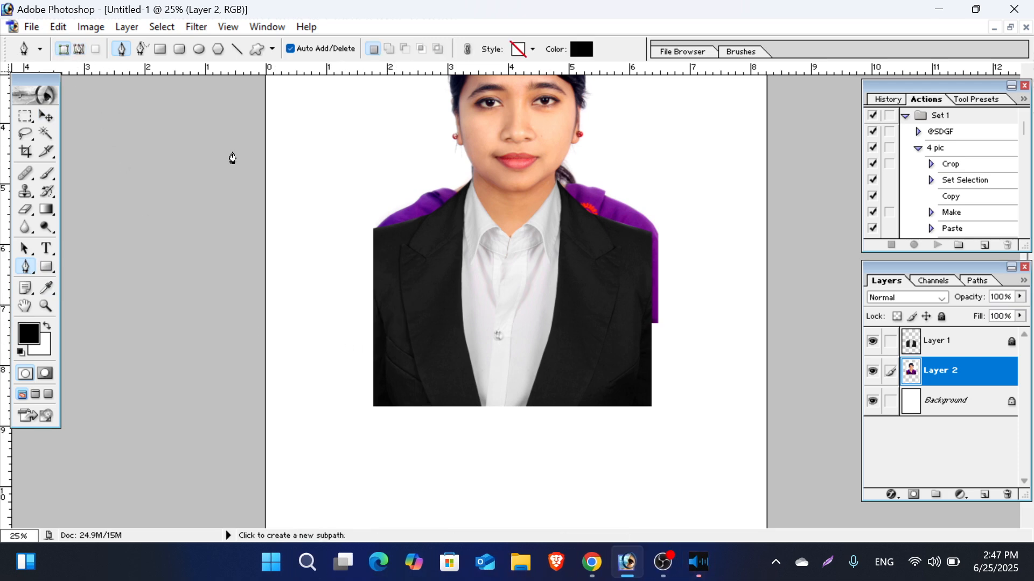
pyautogui.click(295, 247)
pyautogui.click(322, 345)
pyautogui.click(360, 326)
pyautogui.click(405, 261)
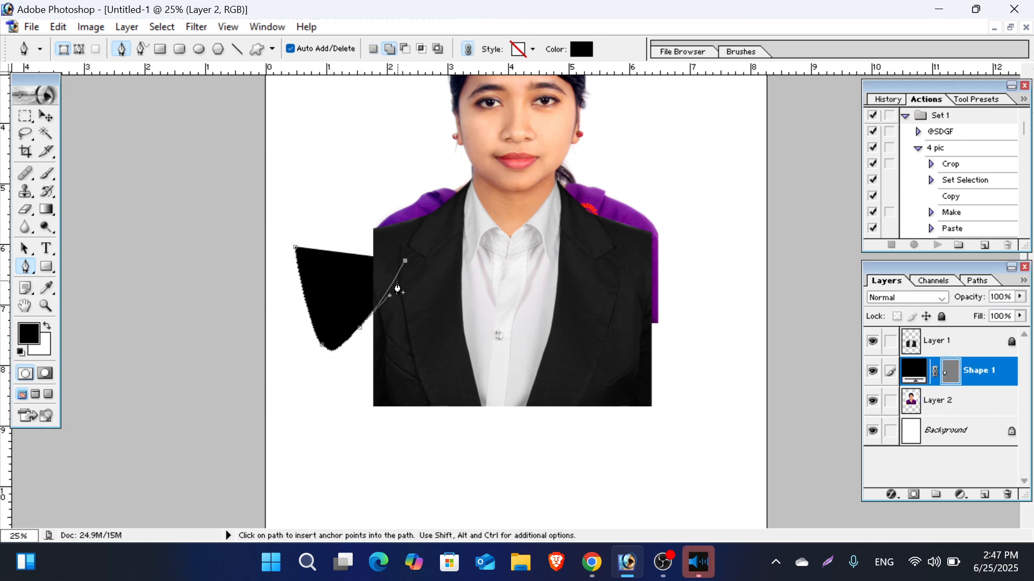
pyautogui.hotkey('ctrl', 'z')
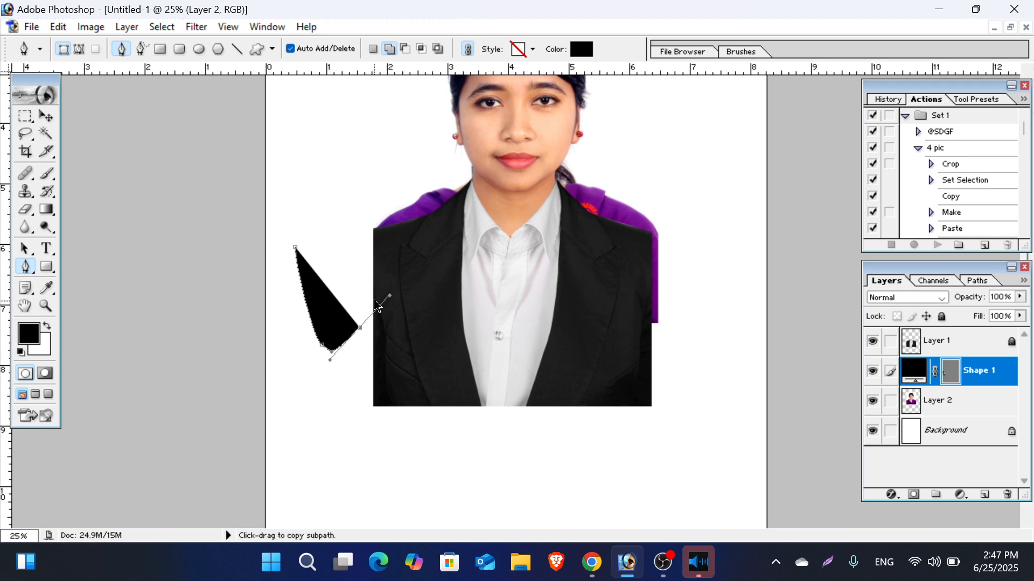
pyautogui.hotkey('ctrl', 'alt', 'z')
pyautogui.hotkey('ctrl', 'alt', 'z')
pyautogui.hotkey('ctrl', 'alt', 'z')
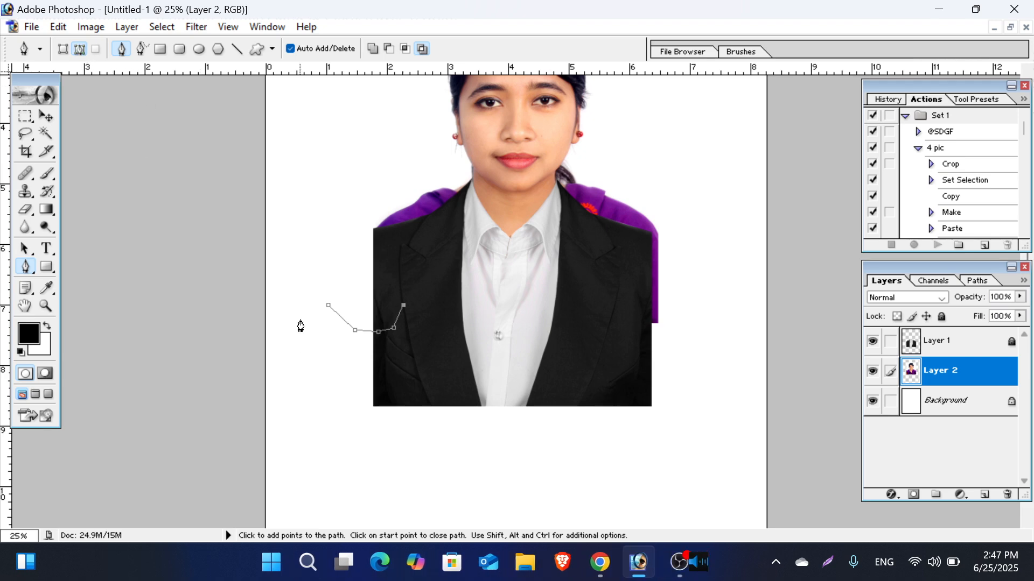
# Step: Continue the Pen path up the left side of the jacket and shirt collar to where the collar tip meets the neck
pyautogui.hotkey('ctrl', '+')
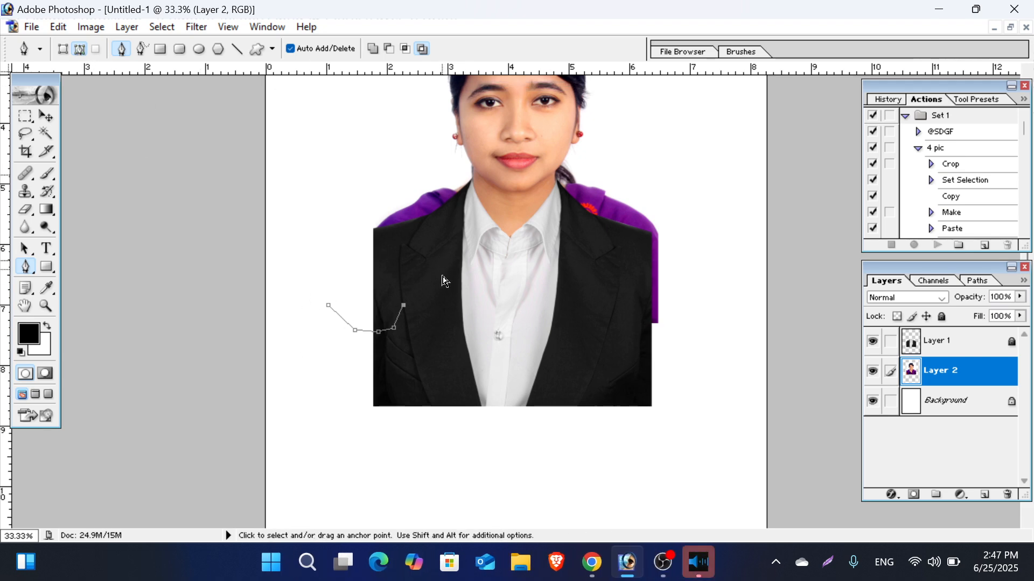
pyautogui.click(454, 219)
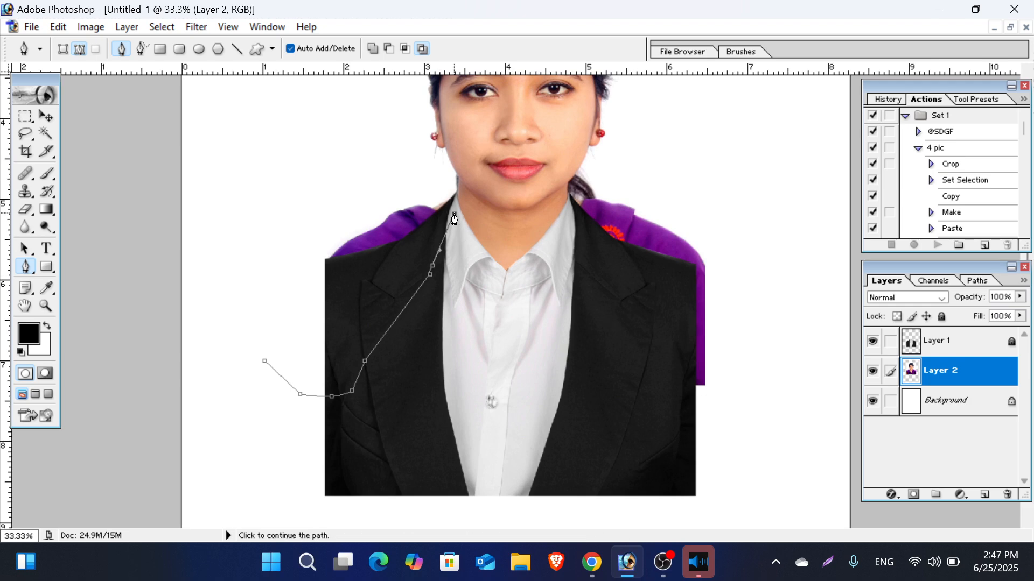
pyautogui.hotkey('ctrl', 'space')
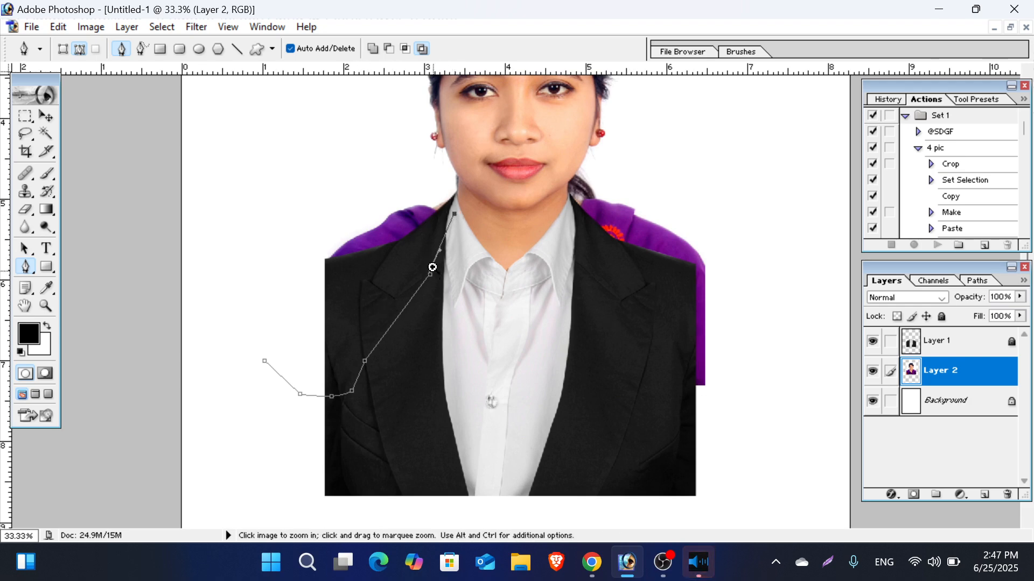
pyautogui.click(439, 243)
pyautogui.click(452, 227)
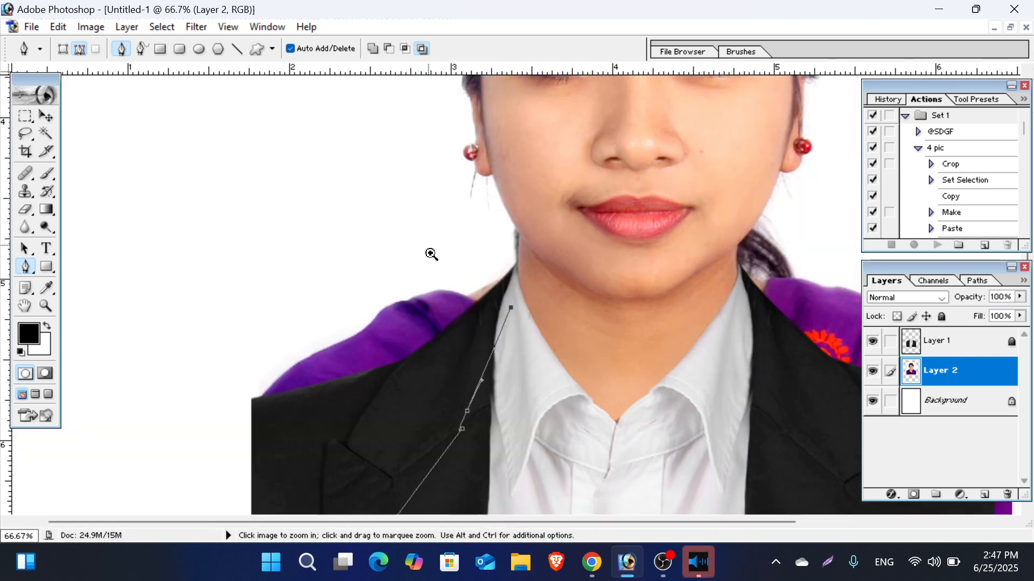
pyautogui.click(431, 253)
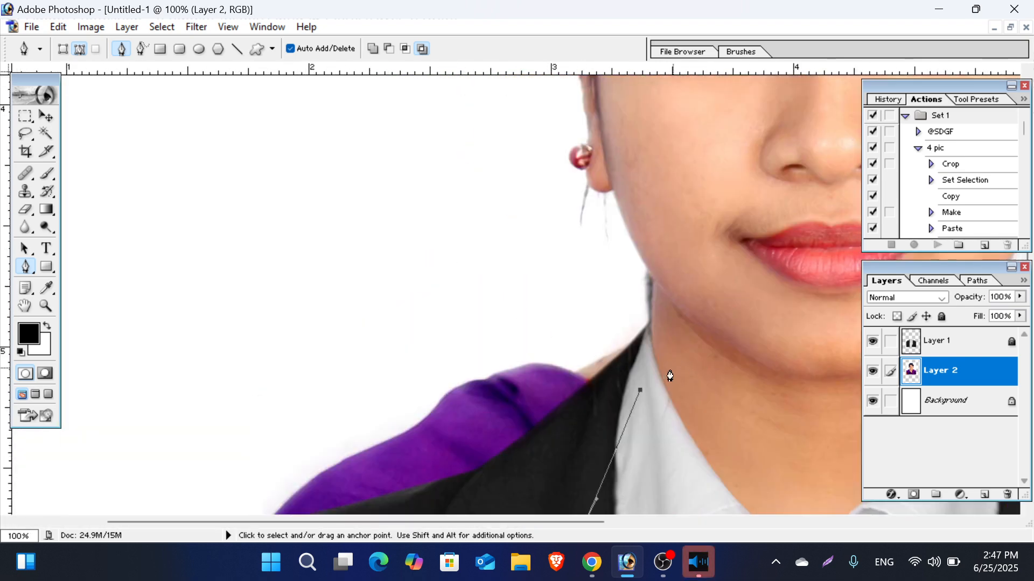
pyautogui.click(645, 342)
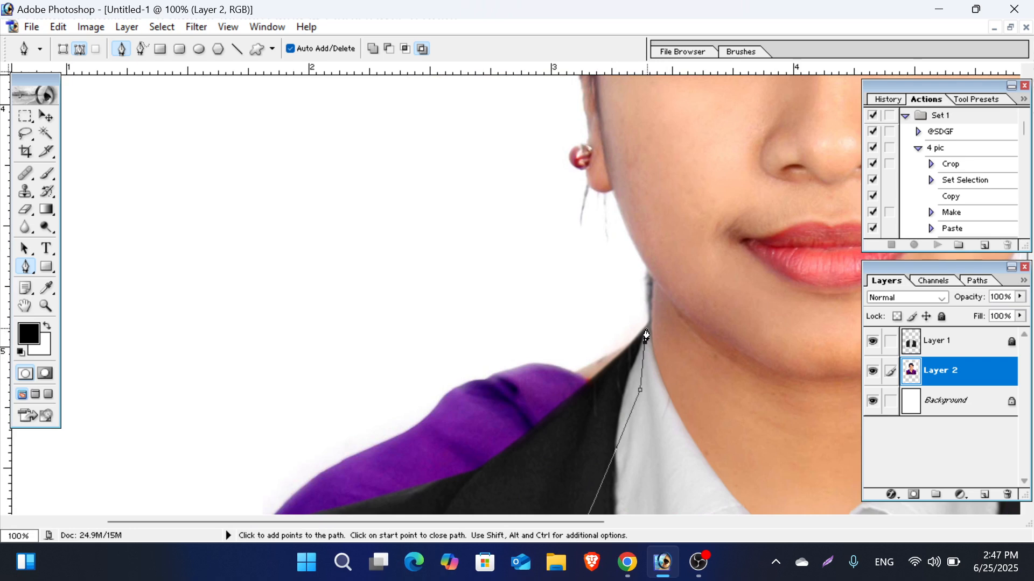
pyautogui.click(648, 324)
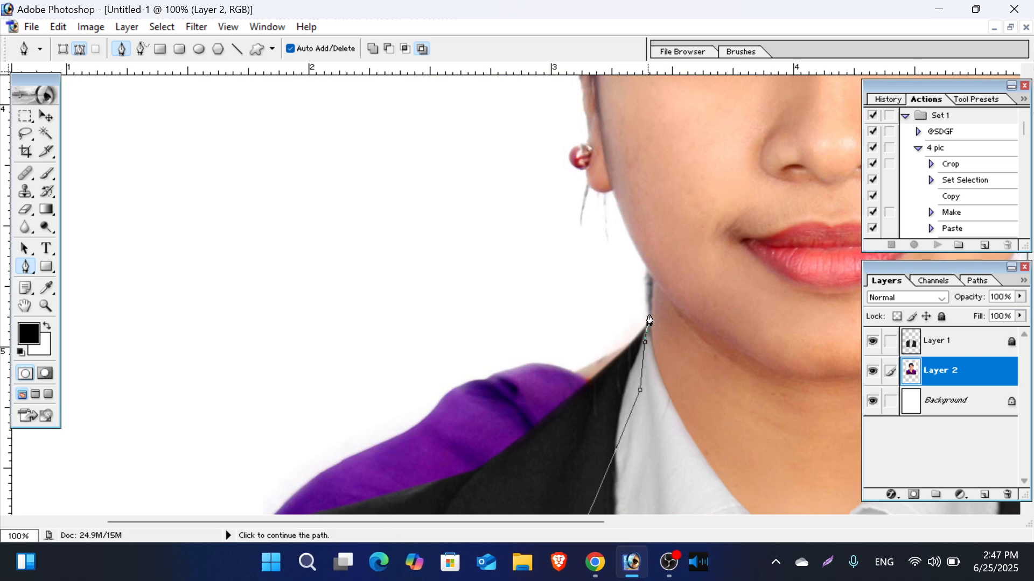
# Step: Extend the Pen path from the left side of the neck out onto the white background below the left ear
pyautogui.click(651, 281)
pyautogui.moveTo(625, 265); pyautogui.dragTo(615, 266)
pyautogui.moveTo(522, 267); pyautogui.dragTo(467, 250)
# Step: Carry the Pen path through the white background up and over the head and down past the right ear
pyautogui.keyDown('ctrl'); pyautogui.keyDown('alt'); pyautogui.click(466, 246); pyautogui.keyUp('alt'); pyautogui.keyUp('ctrl')
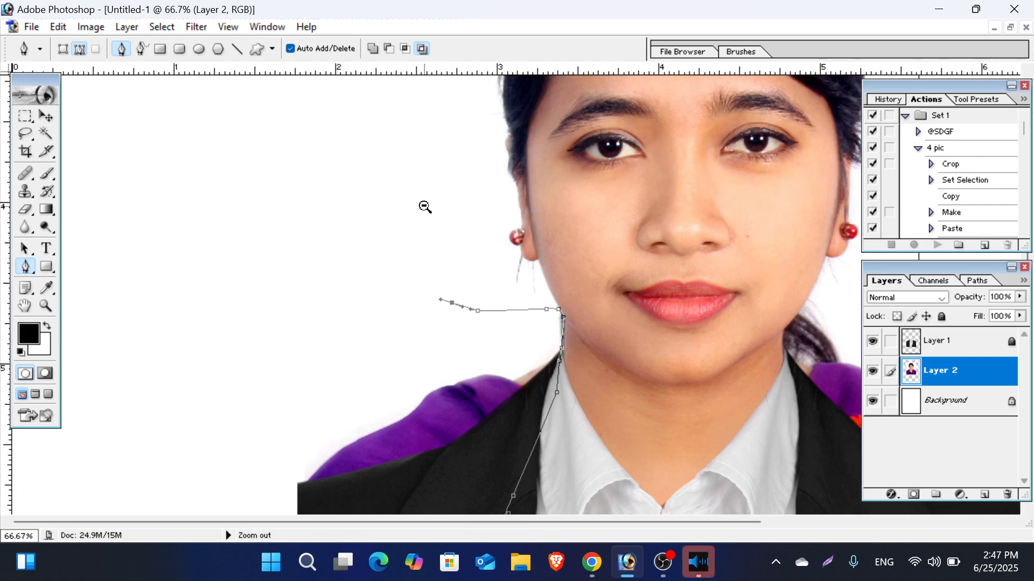
pyautogui.keyDown('ctrl'); pyautogui.keyDown('alt'); pyautogui.click(425, 208); pyautogui.keyUp('alt'); pyautogui.keyUp('ctrl')
pyautogui.keyDown('ctrl'); pyautogui.keyDown('alt'); pyautogui.click(423, 207); pyautogui.keyUp('alt'); pyautogui.keyUp('ctrl')
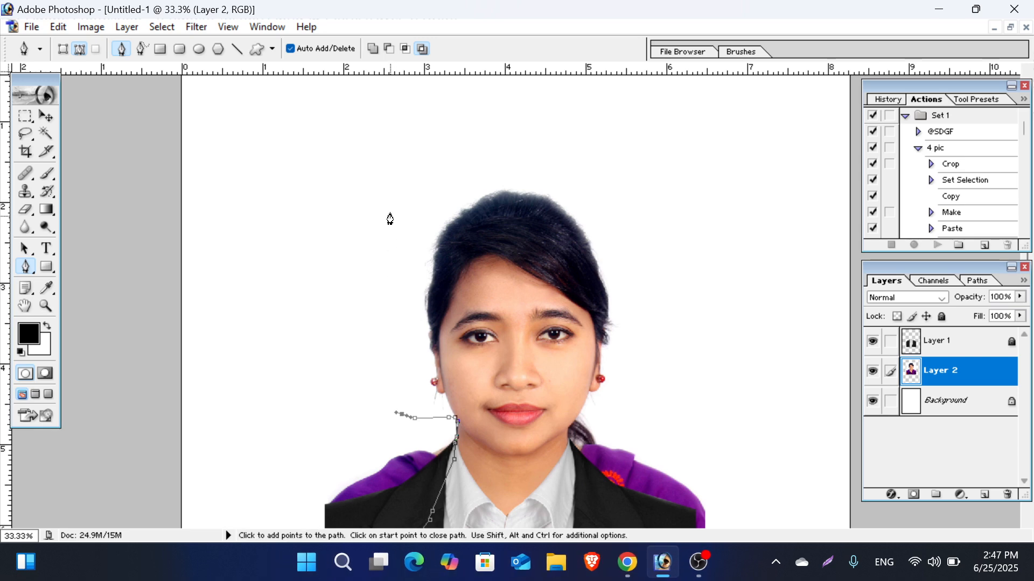
pyautogui.click(391, 213)
pyautogui.click(531, 154)
pyautogui.click(607, 220)
pyautogui.click(649, 293)
pyautogui.moveTo(655, 351); pyautogui.dragTo(654, 365)
pyautogui.click(628, 400)
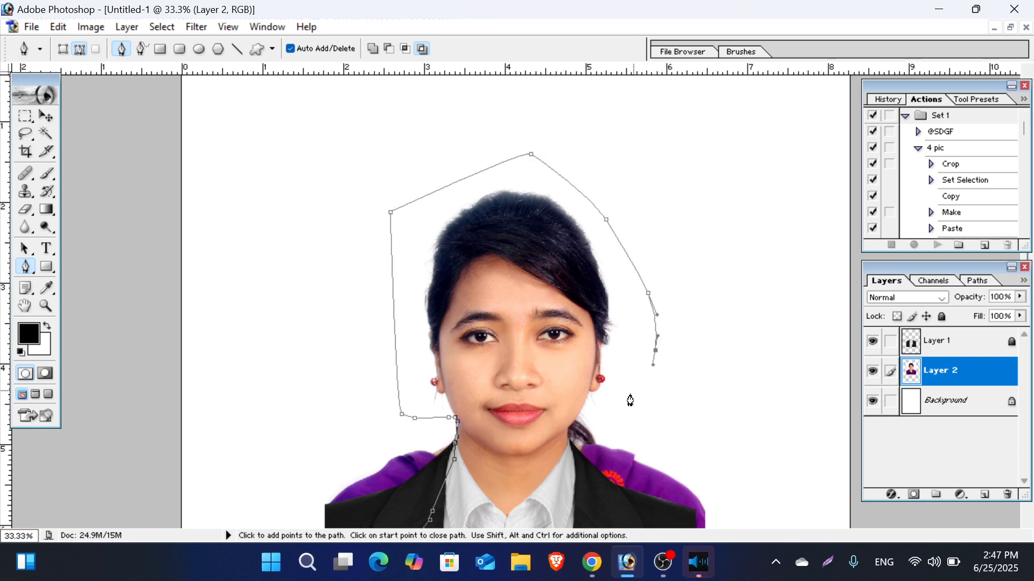
# Step: Bring the Pen path in below the right earring to the edge of the right cheek
pyautogui.keyDown('ctrl'); pyautogui.click(600, 406); pyautogui.keyUp('ctrl')
pyautogui.keyDown('ctrl'); pyautogui.click(638, 323); pyautogui.keyUp('ctrl')
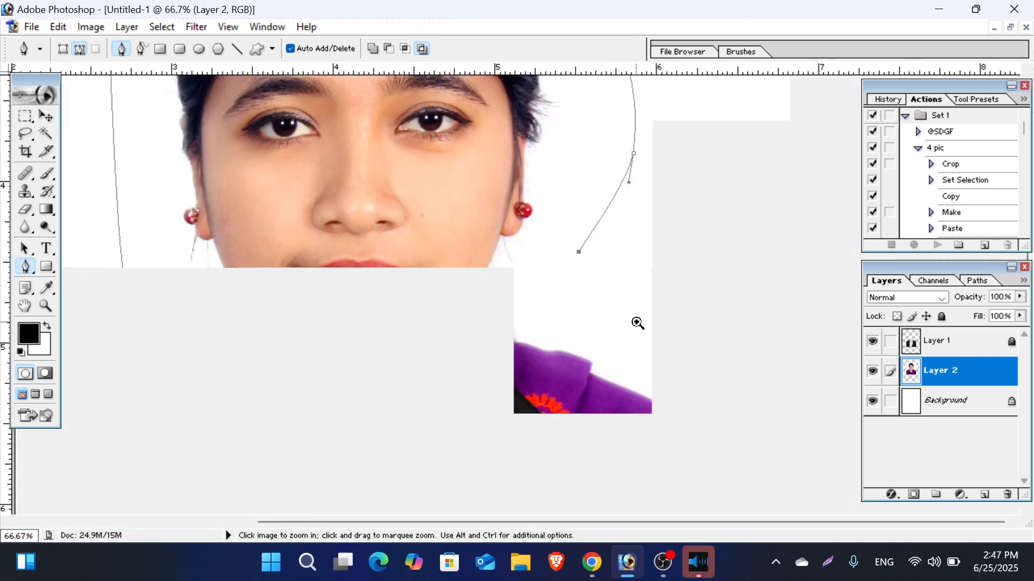
pyautogui.click(506, 275)
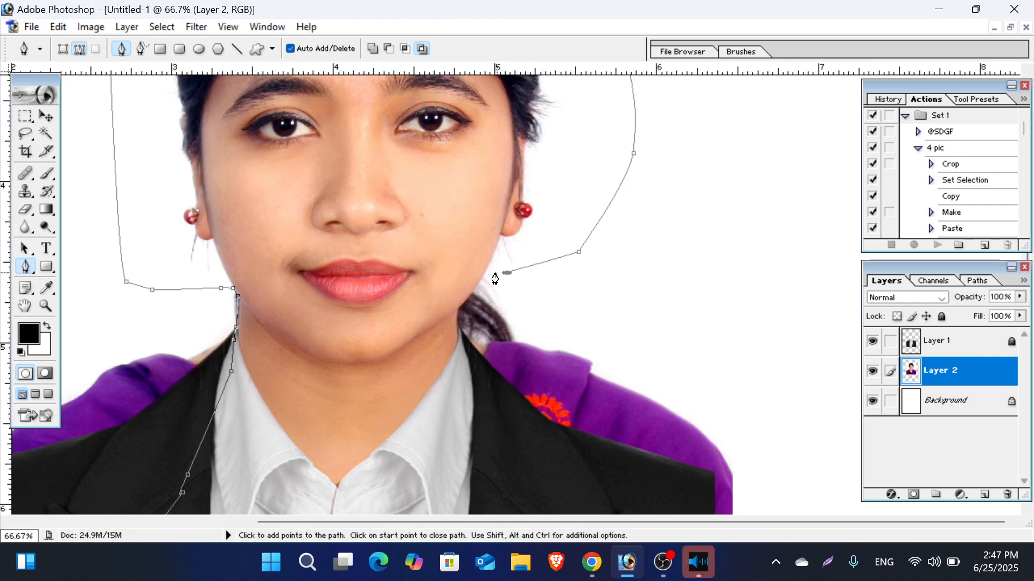
pyautogui.click(487, 271)
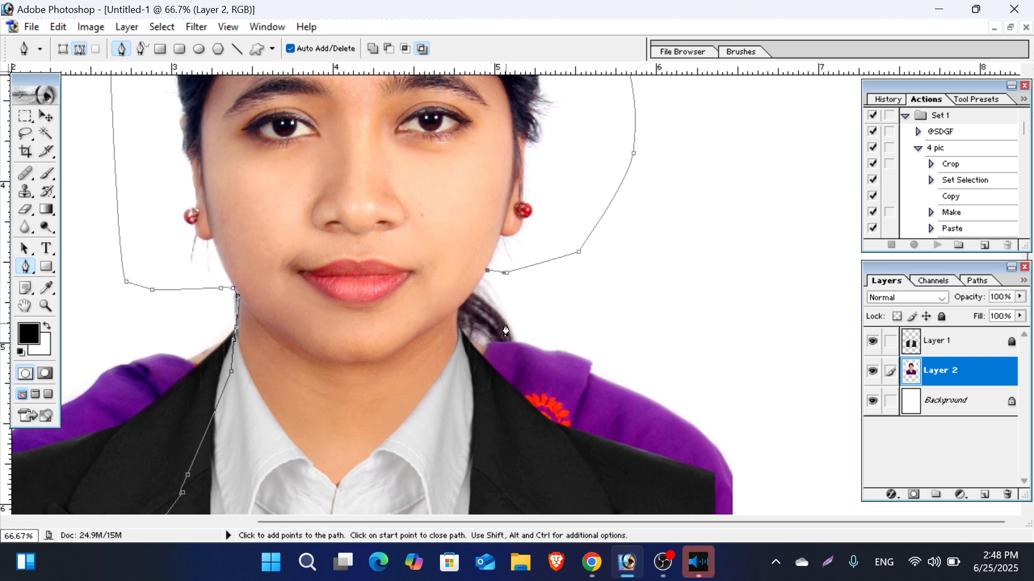
pyautogui.hotkey('ctrl', 'z')
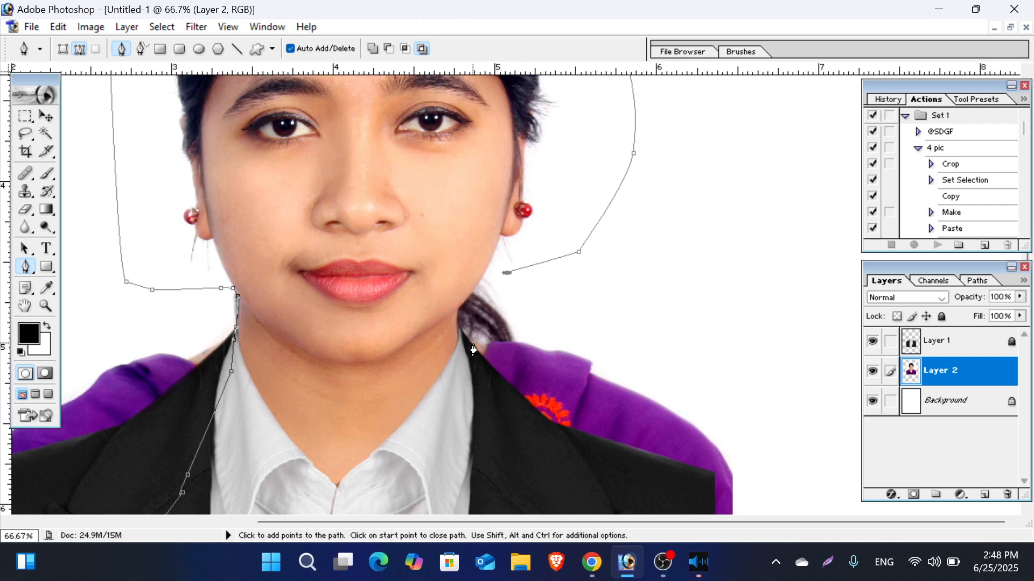
pyautogui.click(488, 273)
pyautogui.keyDown('ctrl'); pyautogui.click(487, 272); pyautogui.keyUp('ctrl')
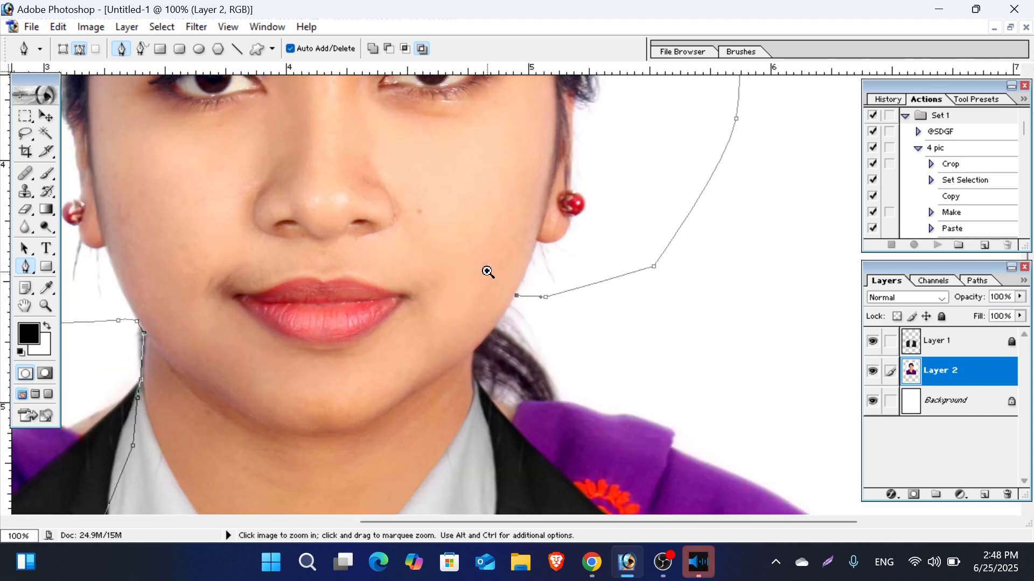
pyautogui.keyDown('ctrl'); pyautogui.click(507, 300); pyautogui.keyUp('ctrl')
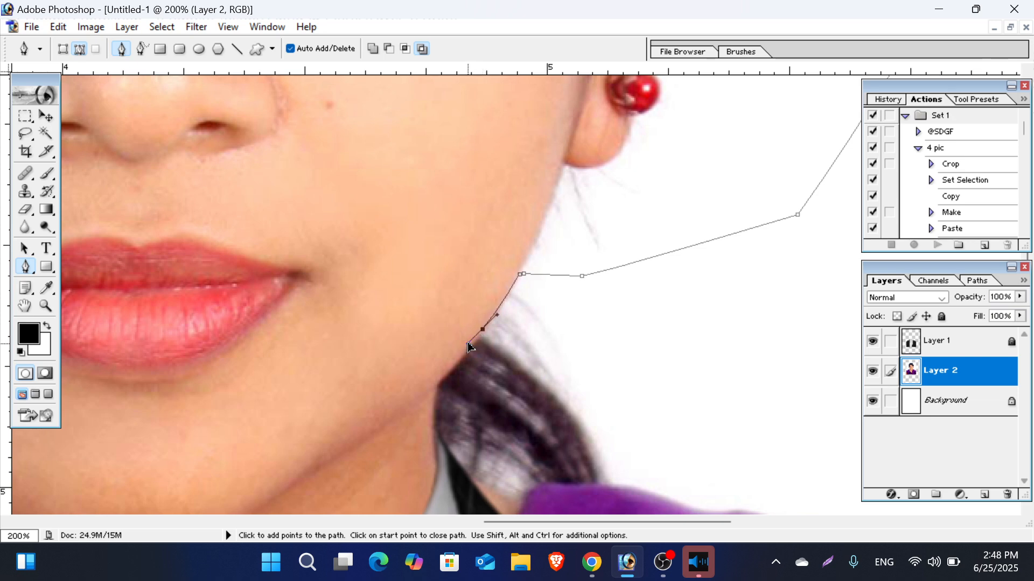
# Step: Trace the Pen path along the right jaw edge and down the neck beside the ponytail to the collar tip
pyautogui.click(438, 382)
pyautogui.hotkey('ctrl', 'z')
pyautogui.moveTo(438, 382); pyautogui.dragTo(428, 391)
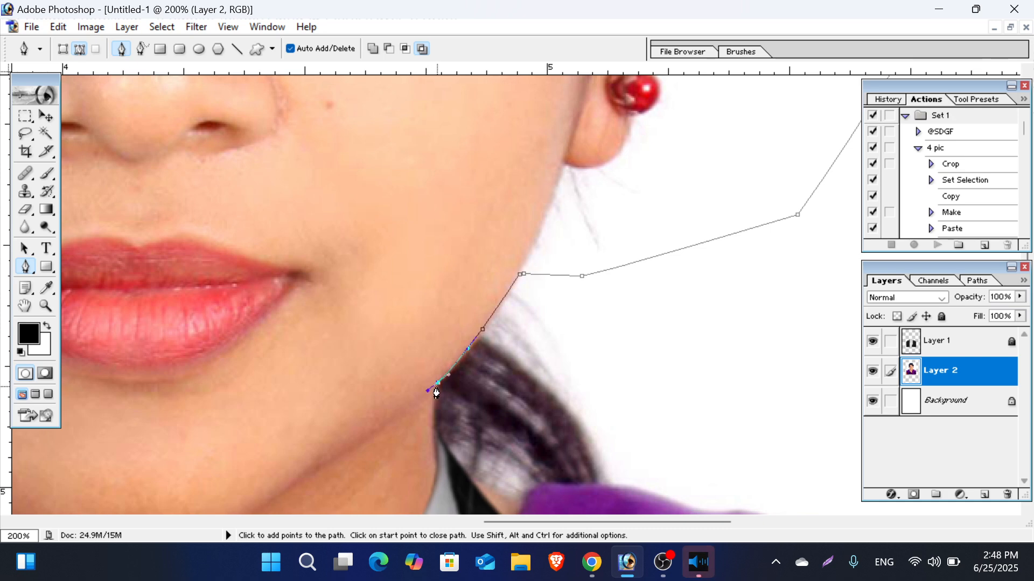
pyautogui.keyDown('alt'); pyautogui.click(438, 383); pyautogui.keyUp('alt')
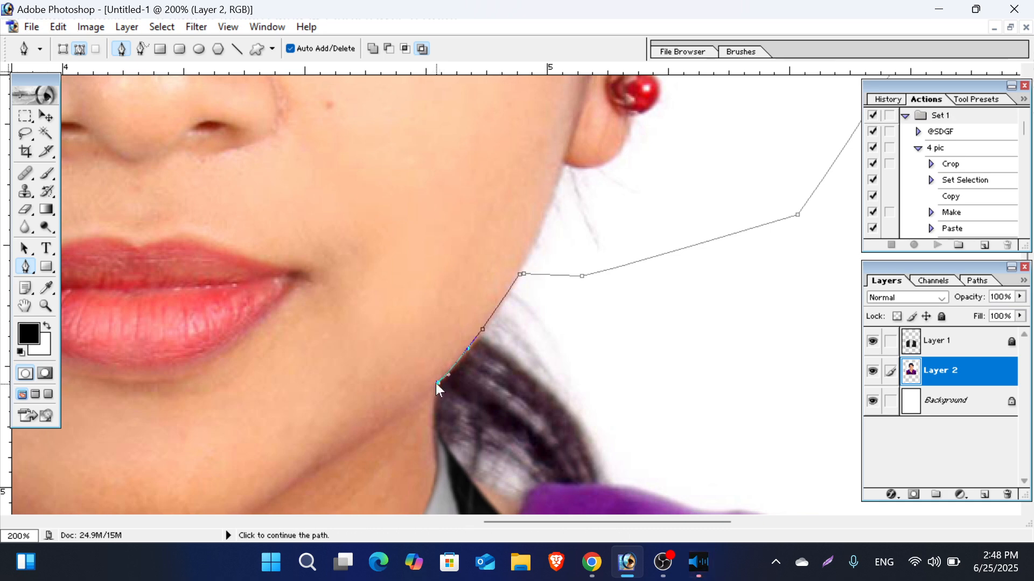
pyautogui.hotkey('ctrl', 'z')
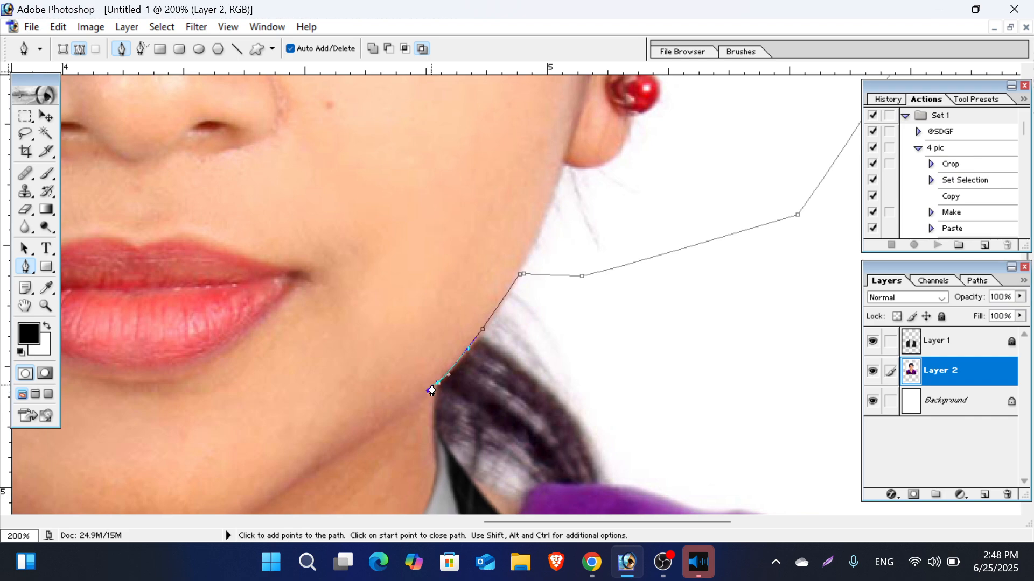
pyautogui.moveTo(429, 410); pyautogui.dragTo(431, 422)
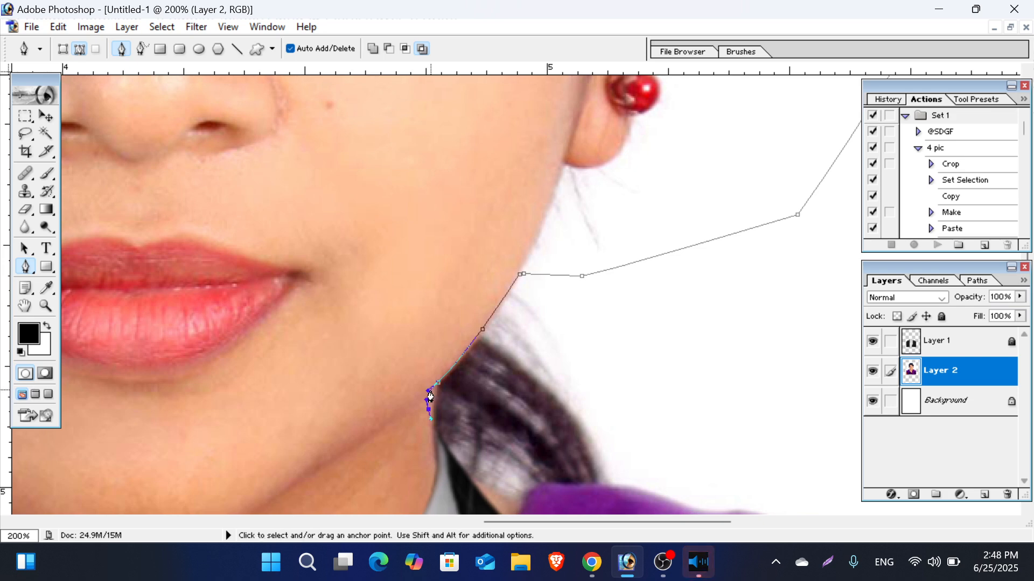
pyautogui.hotkey('ctrl', 'z')
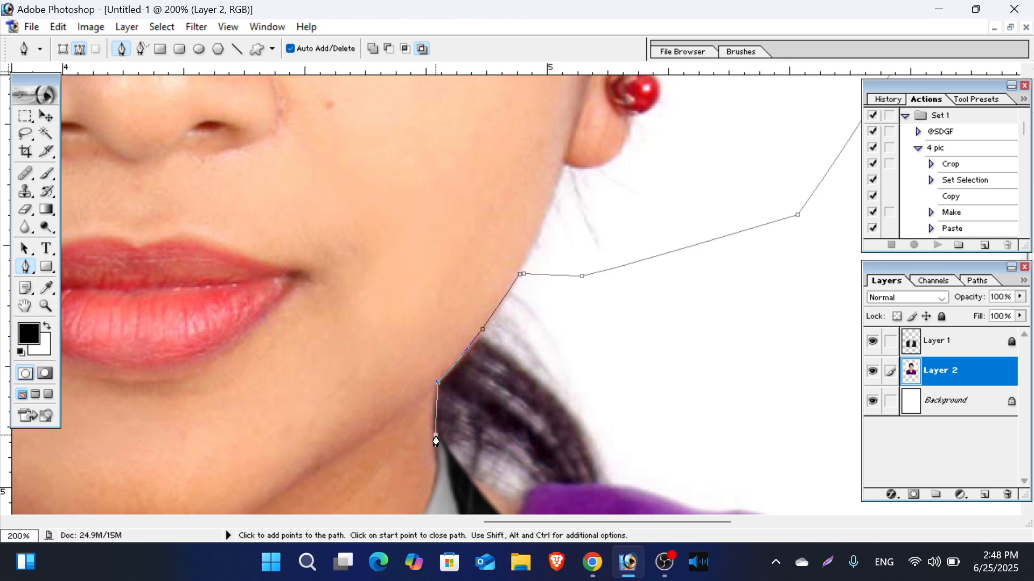
pyautogui.moveTo(436, 435); pyautogui.dragTo(440, 445)
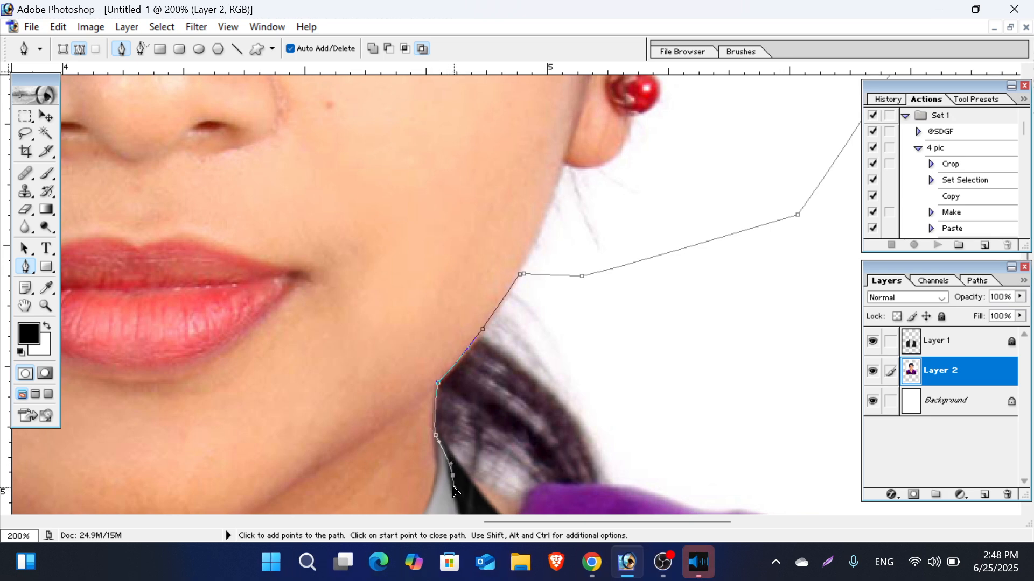
# Step: Continue the Pen path from the collar down inside the jacket's right front and out past its right sleeve edge
pyautogui.scroll(-3, 467, 474)
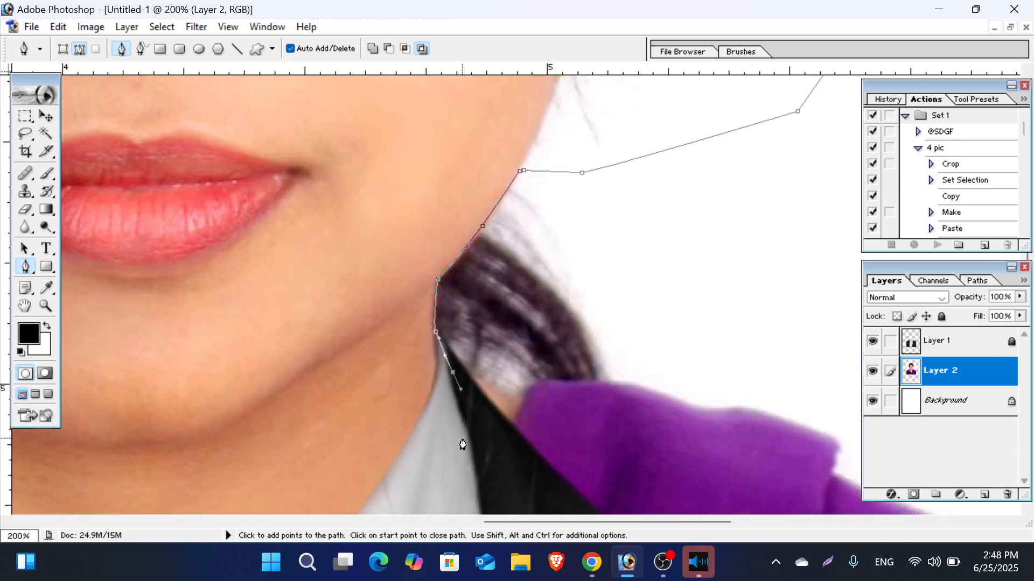
pyautogui.keyDown('ctrl'); pyautogui.keyDown('alt'); pyautogui.click(507, 459); pyautogui.keyUp('alt'); pyautogui.keyUp('ctrl')
pyautogui.keyDown('ctrl'); pyautogui.keyDown('alt'); pyautogui.click(519, 445); pyautogui.keyUp('alt'); pyautogui.keyUp('ctrl')
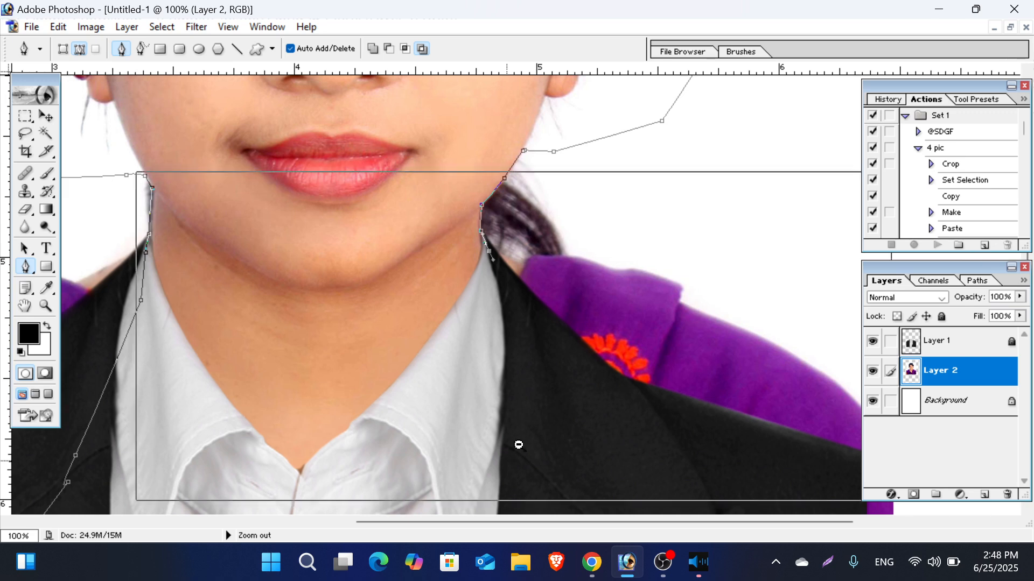
pyautogui.click(559, 262)
pyautogui.click(656, 385)
pyautogui.moveTo(718, 461); pyautogui.dragTo(749, 499)
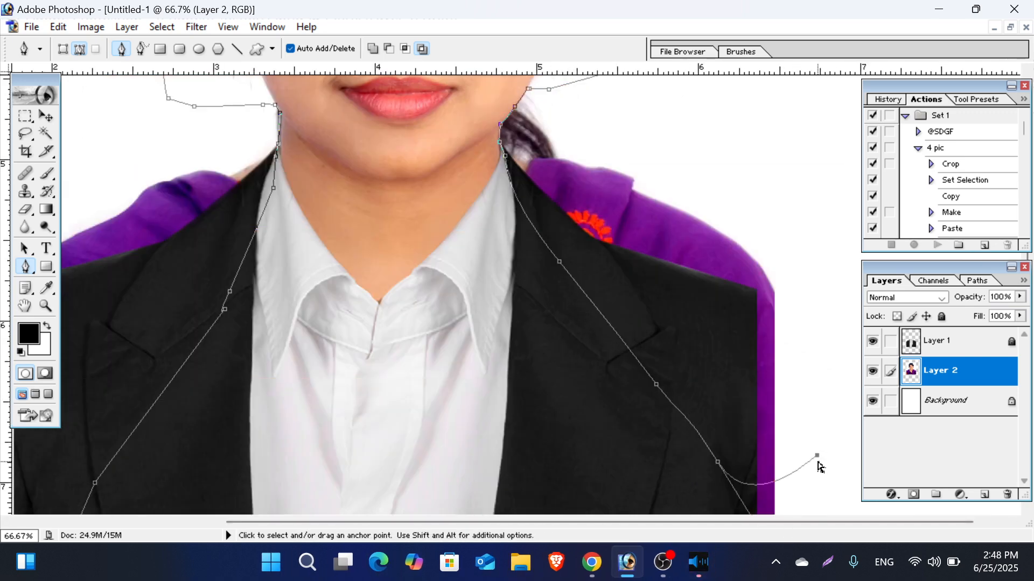
pyautogui.keyDown('ctrl'); pyautogui.keyDown('alt'); pyautogui.click(768, 502); pyautogui.keyUp('alt'); pyautogui.keyUp('ctrl')
pyautogui.click(784, 417)
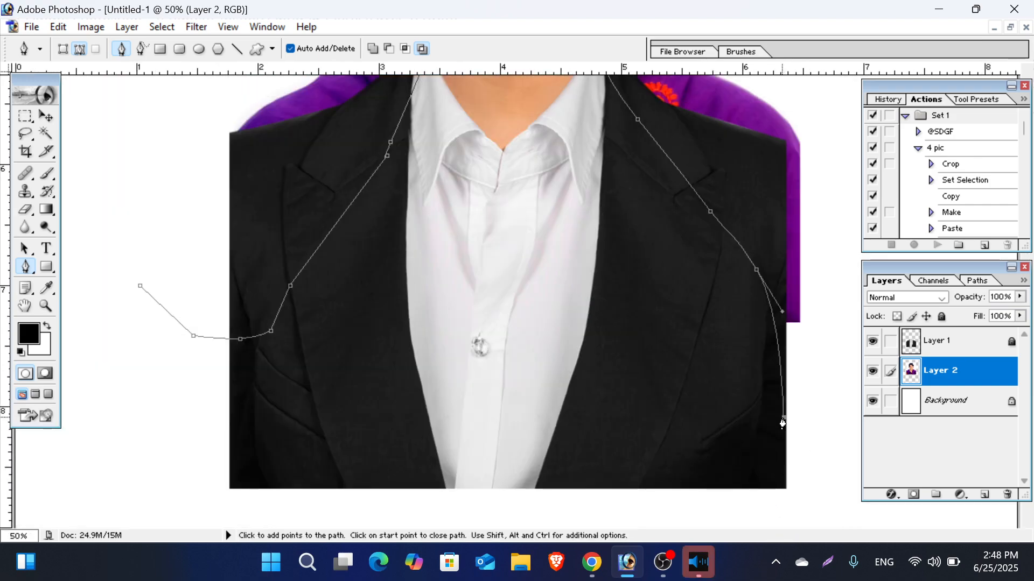
pyautogui.moveTo(804, 409); pyautogui.dragTo(807, 400)
# Step: Loop the Pen path widely around the outside of the portrait, over the head and back toward its starting side
pyautogui.keyDown('ctrl'); pyautogui.keyDown('alt'); pyautogui.click(814, 386); pyautogui.keyUp('alt'); pyautogui.keyUp('ctrl')
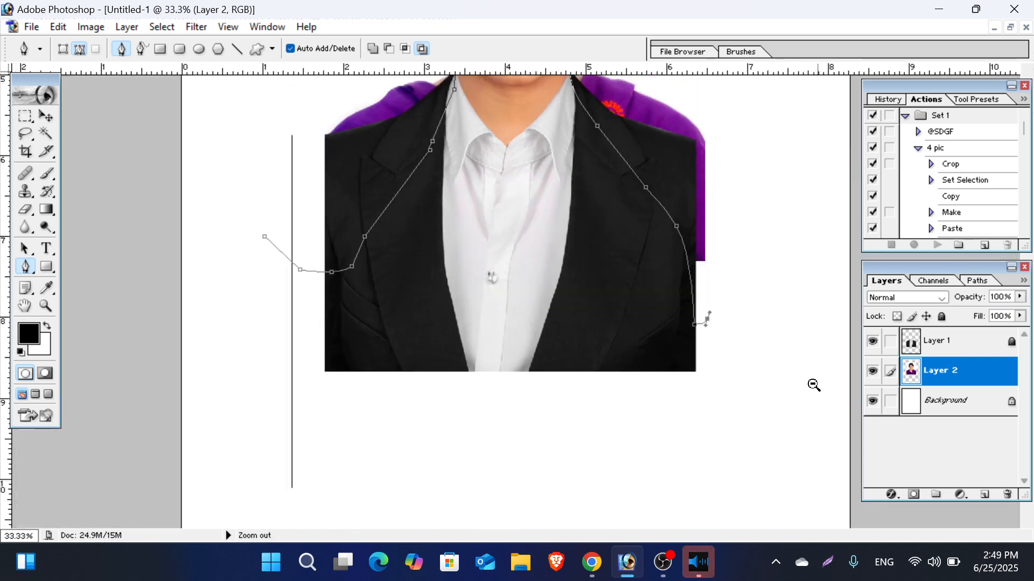
pyautogui.keyDown('ctrl'); pyautogui.keyDown('alt'); pyautogui.click(813, 385); pyautogui.keyUp('alt'); pyautogui.keyUp('ctrl')
pyautogui.keyDown('ctrl'); pyautogui.keyDown('alt'); pyautogui.click(728, 213); pyautogui.keyUp('alt'); pyautogui.keyUp('ctrl')
pyautogui.moveTo(704, 158); pyautogui.dragTo(692, 145)
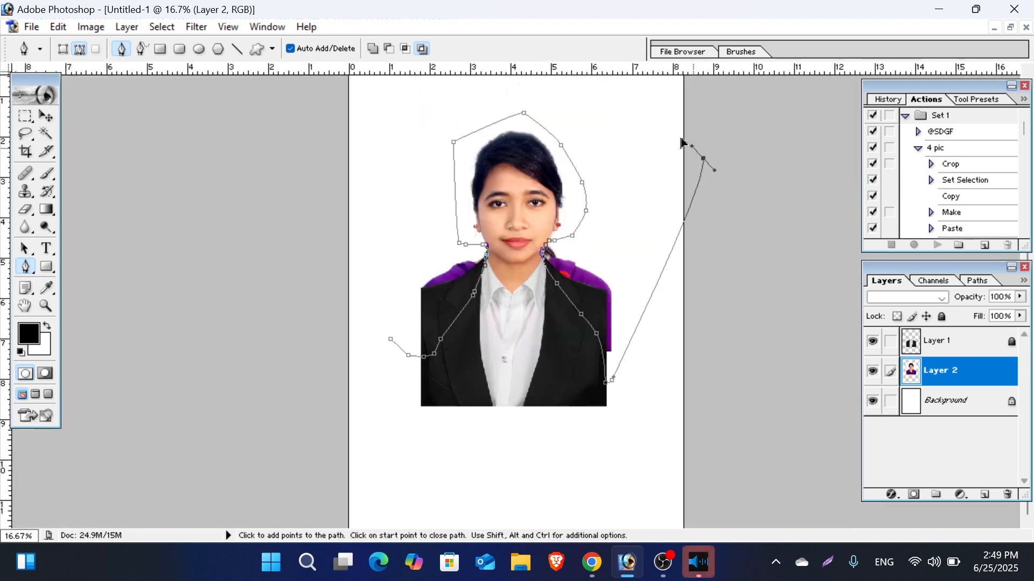
pyautogui.moveTo(433, 95); pyautogui.dragTo(415, 121)
pyautogui.moveTo(379, 162); pyautogui.dragTo(372, 196)
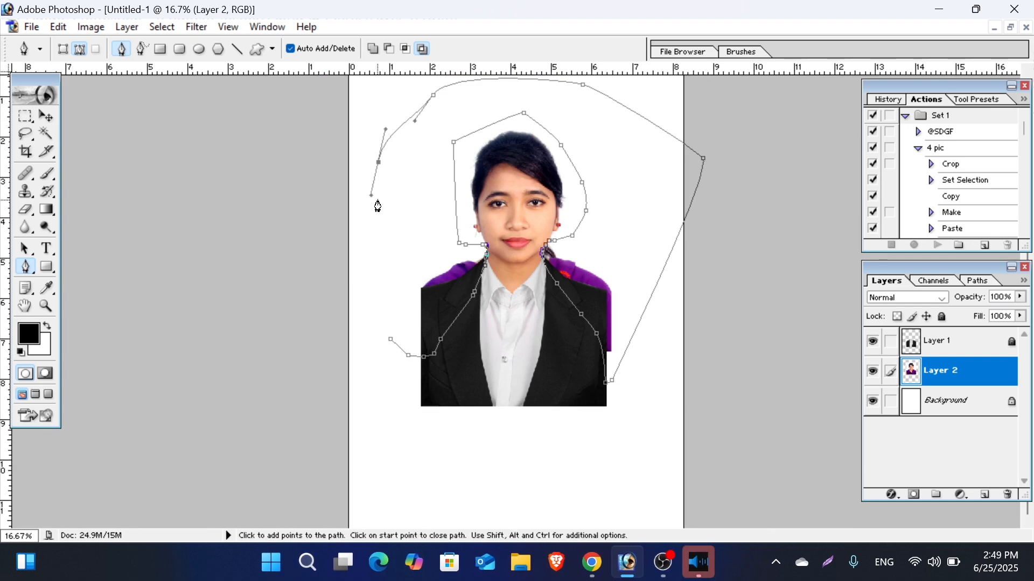
# Step: Convert the path to a selection, delete the purple clothing and stray hair from Layer 2, and merge all visible layers
pyautogui.hotkey('ctrl', 'Return')
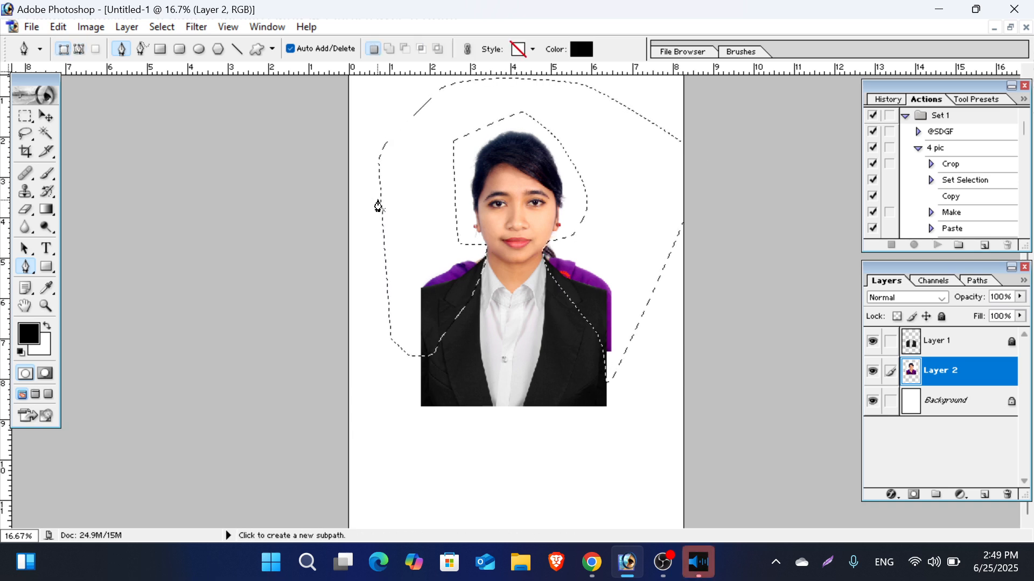
pyautogui.press('Delete')
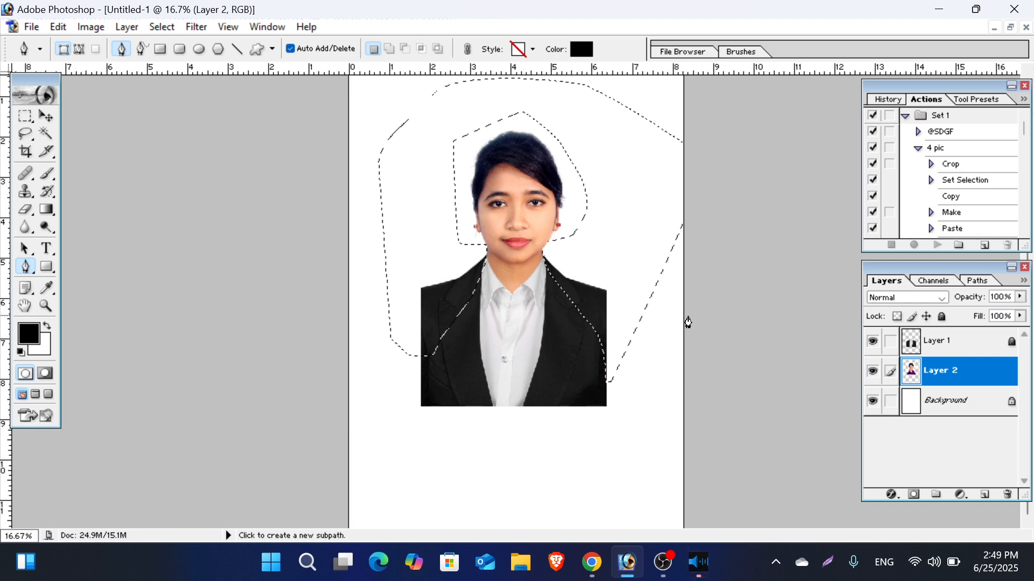
pyautogui.hotkey('ctrl', 'd')
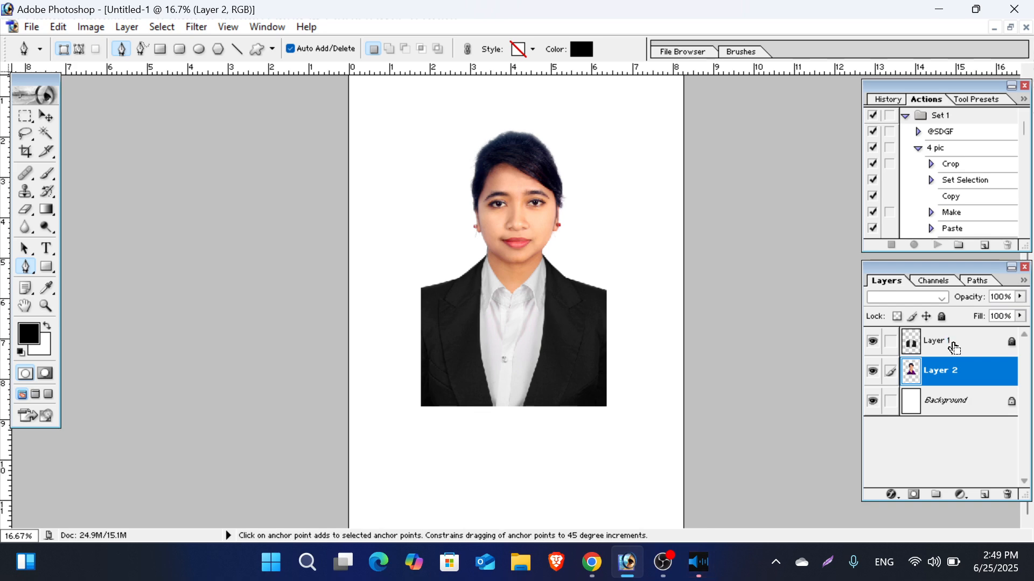
pyautogui.hotkey('ctrl', 'shift', 'e')
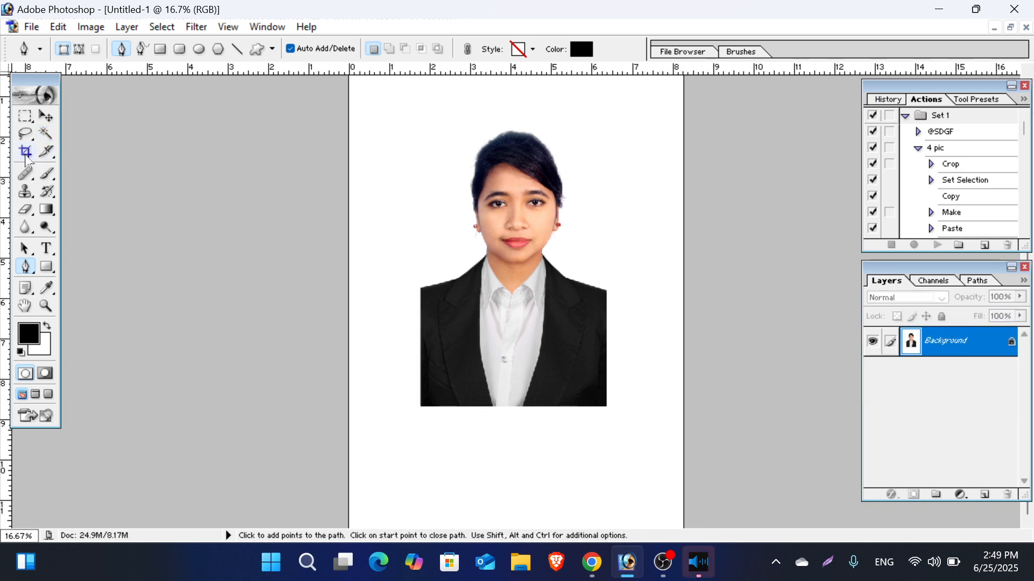
# Step: Crop the portrait to 1.5 x 1.9 in at 300 pixels/inch, framing it from just above the hair to the mid-jacket
pyautogui.click(26, 153)
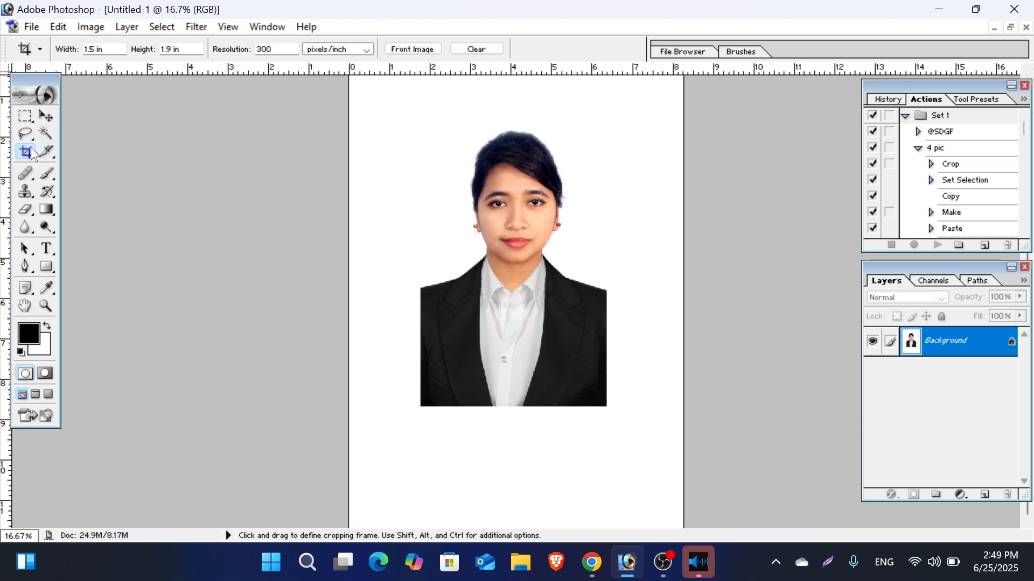
pyautogui.moveTo(418, 117); pyautogui.dragTo(603, 355)
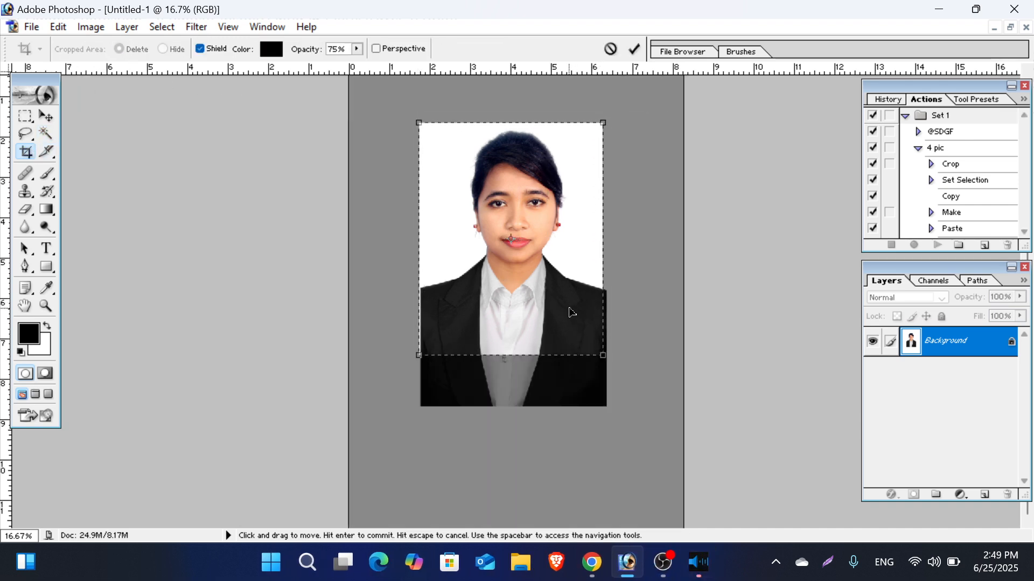
pyautogui.press('Right')
pyautogui.press('Right')
pyautogui.press('Right')
pyautogui.press('Right')
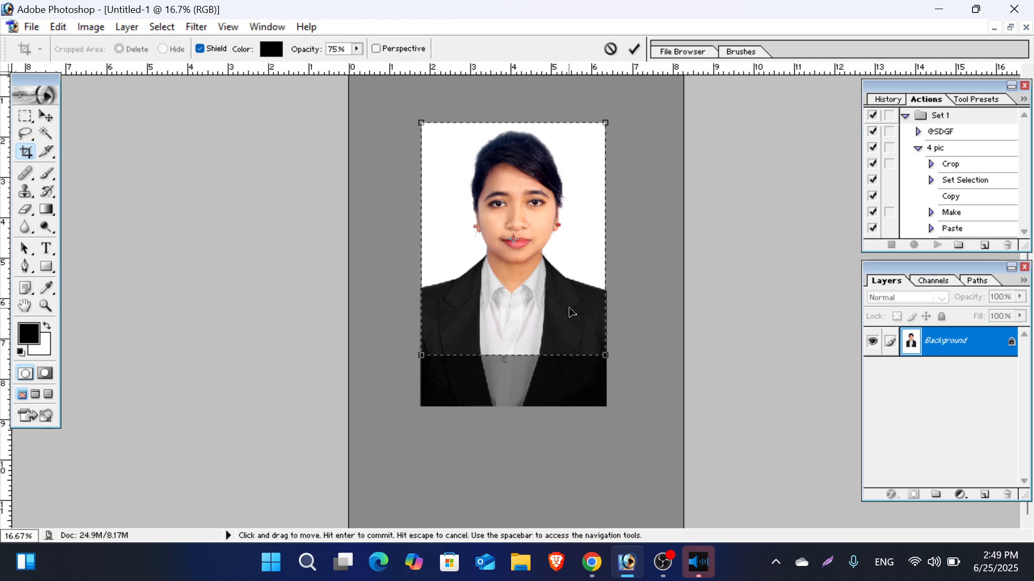
pyautogui.press('Down')
pyautogui.press('Down')
pyautogui.press('Down')
pyautogui.press('Right')
pyautogui.press('Right')
pyautogui.press('Right')
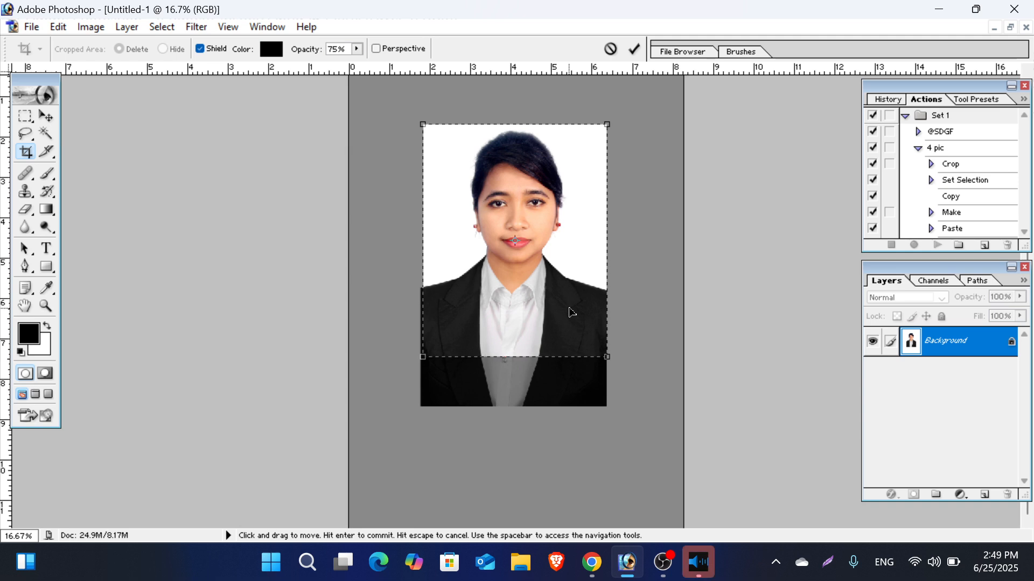
pyautogui.press('Return')
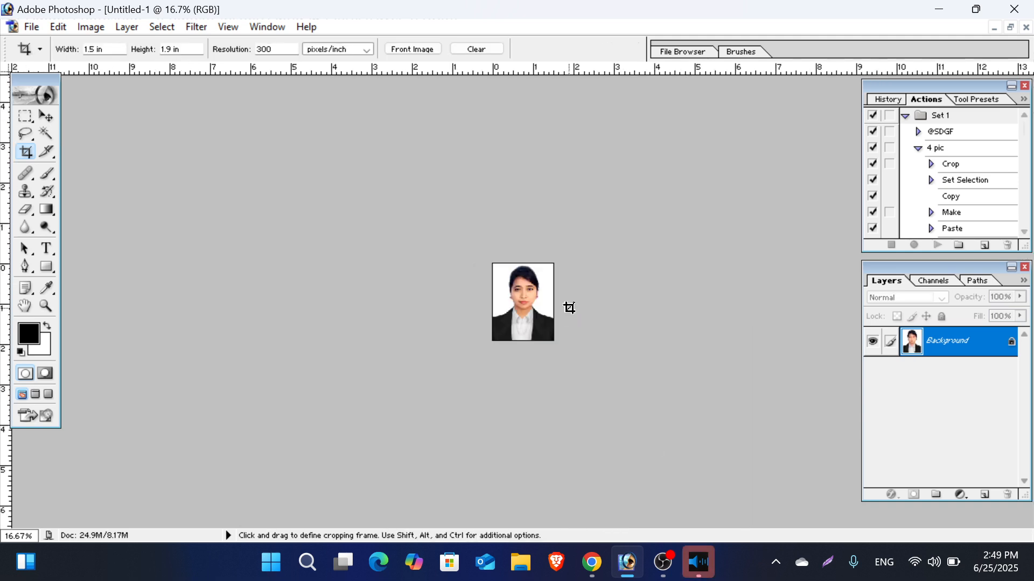
# Step: Examine the cropped portrait at 300%, checking the lower face, neck and suit collar edges
pyautogui.hotkey('ctrl', 'space')
pyautogui.click(554, 309)
pyautogui.click(554, 307)
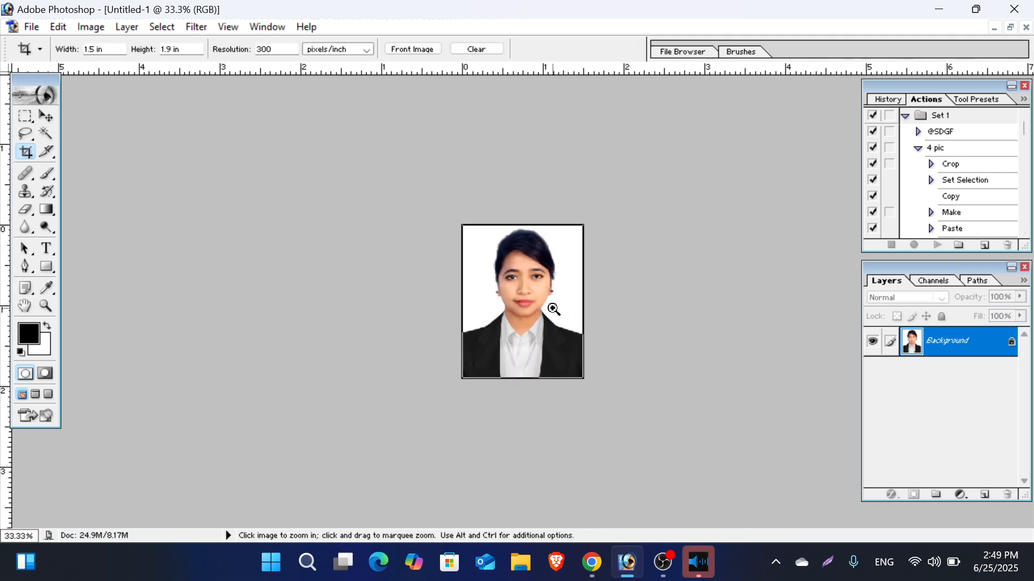
pyautogui.click(558, 288)
pyautogui.click(563, 291)
pyautogui.click(562, 291)
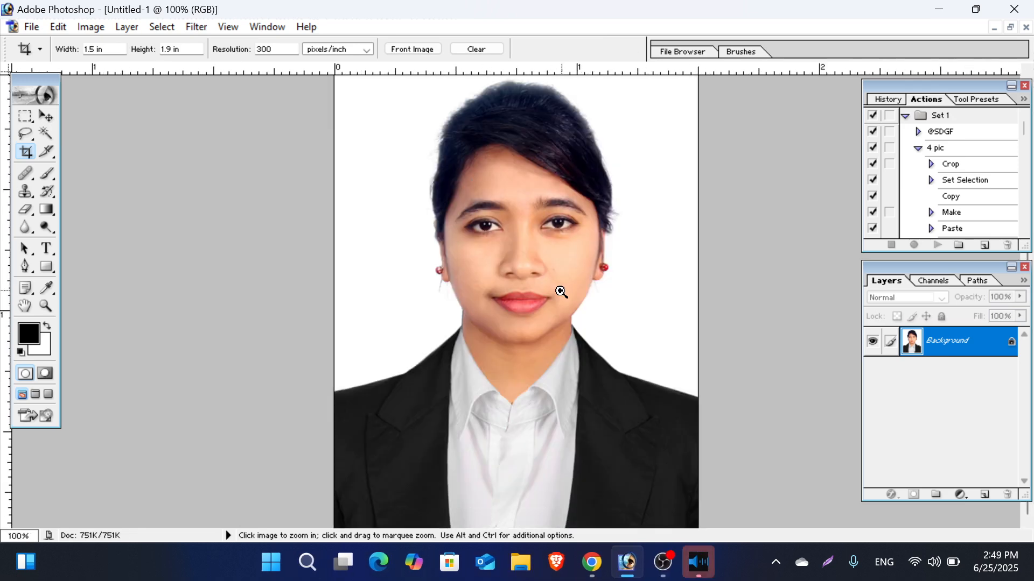
pyautogui.click(559, 293)
pyautogui.click(559, 296)
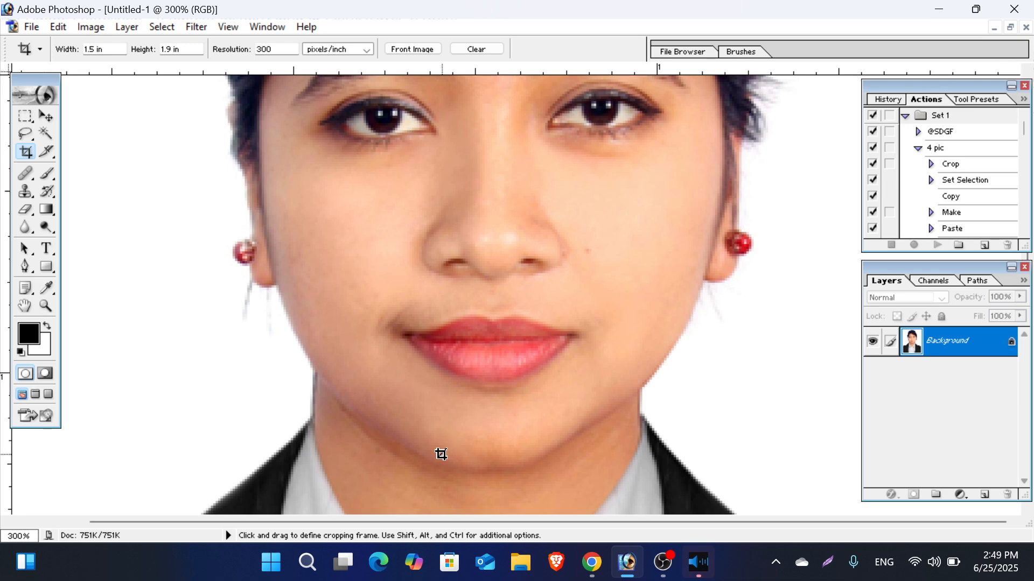
pyautogui.scroll(-1, 37, 249)
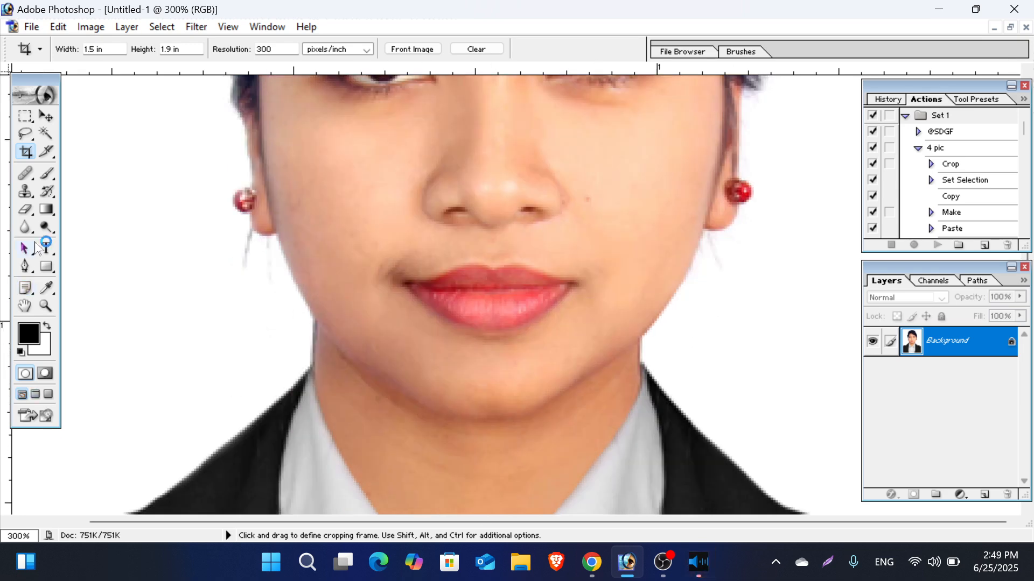
# Step: Soften the suit's jagged shoulder and collar edge against the background using the Blur tool with a 9 px brush at 50% strength
pyautogui.click(23, 232)
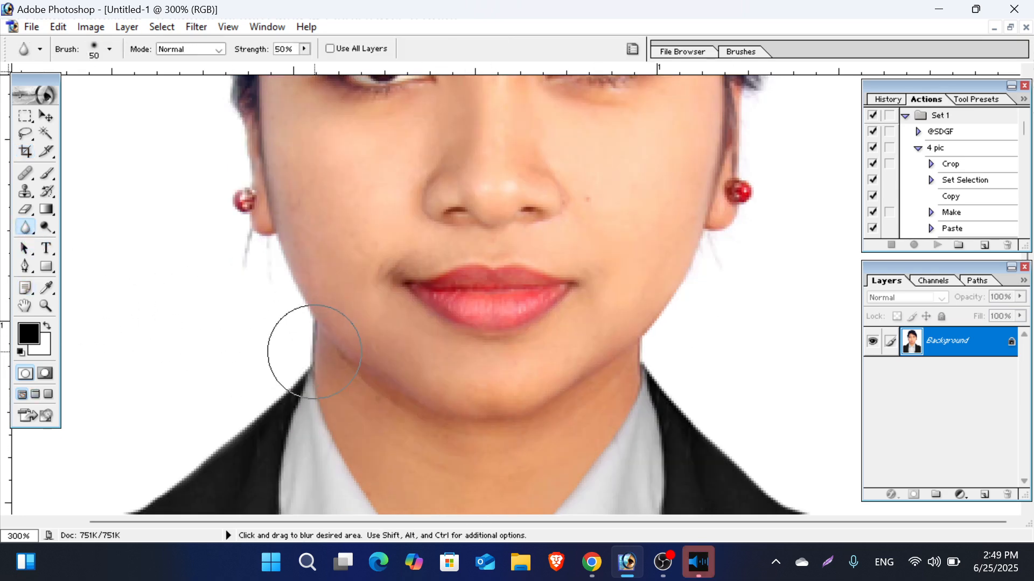
pyautogui.press('[')
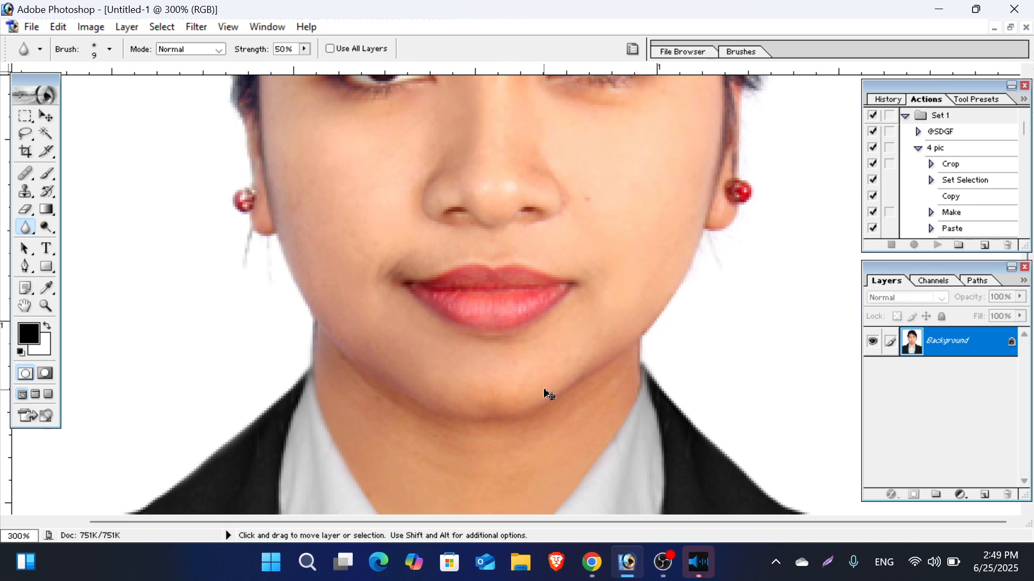
pyautogui.hotkey('ctrl', 'alt', 'space')
pyautogui.keyDown('ctrl'); pyautogui.keyDown('alt'); pyautogui.click(563, 403); pyautogui.keyUp('alt'); pyautogui.keyUp('ctrl')
pyautogui.keyDown('ctrl'); pyautogui.keyDown('alt'); pyautogui.click(563, 403); pyautogui.keyUp('alt'); pyautogui.keyUp('ctrl')
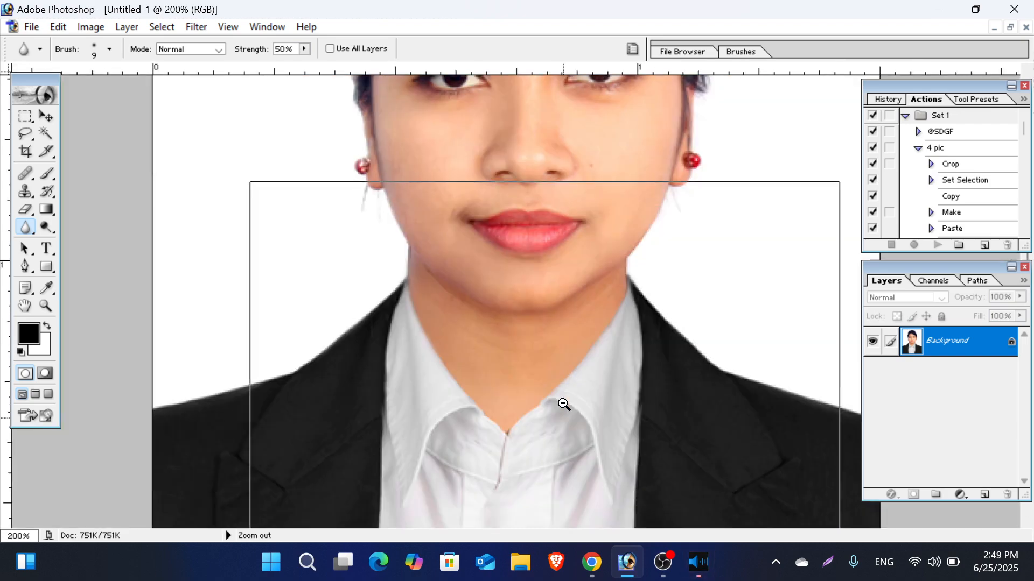
pyautogui.keyDown('ctrl'); pyautogui.keyDown('alt'); pyautogui.click(563, 404); pyautogui.keyUp('alt'); pyautogui.keyUp('ctrl')
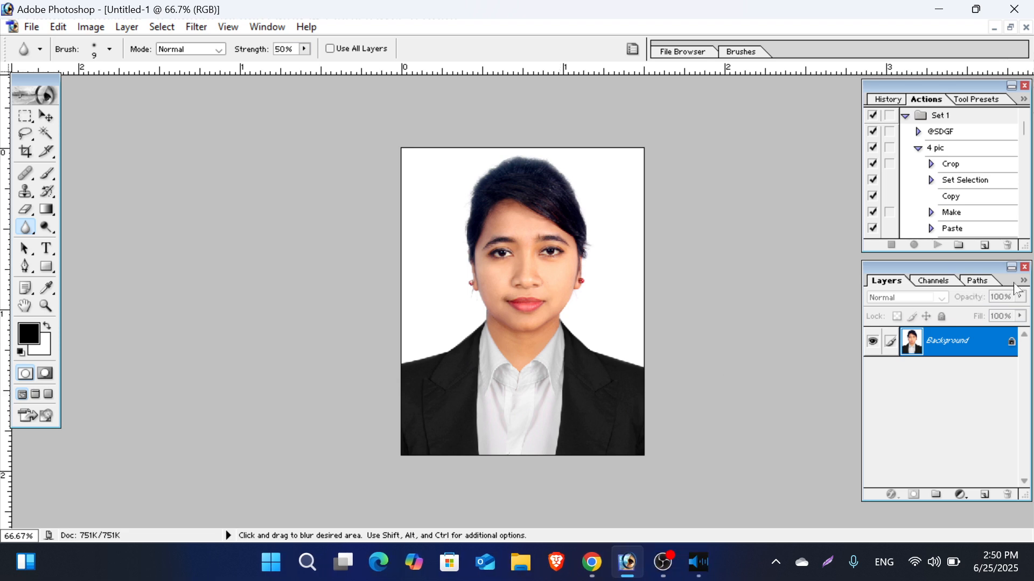
pyautogui.hotkey('ctrl', 'w')
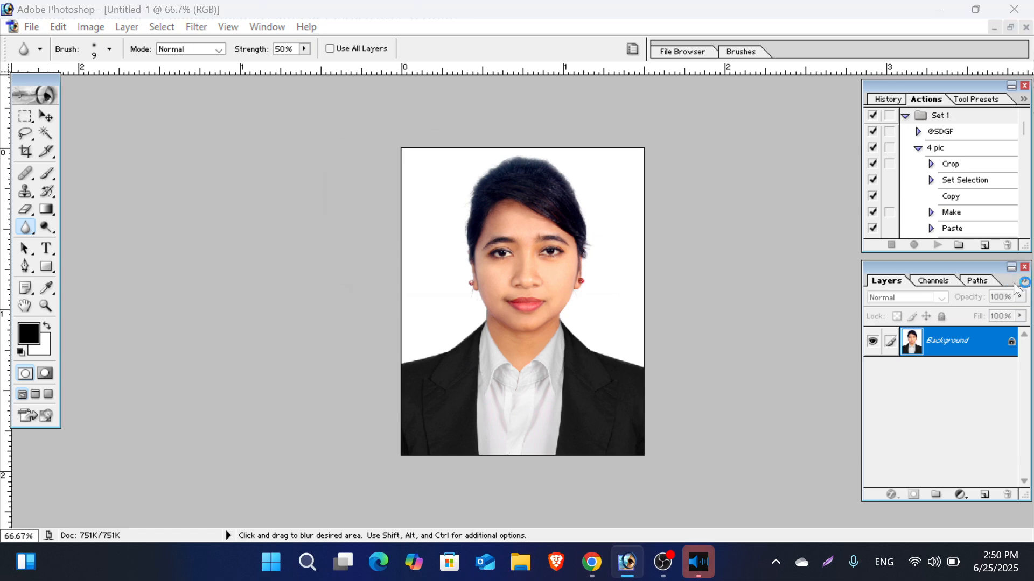
pyautogui.click(447, 223)
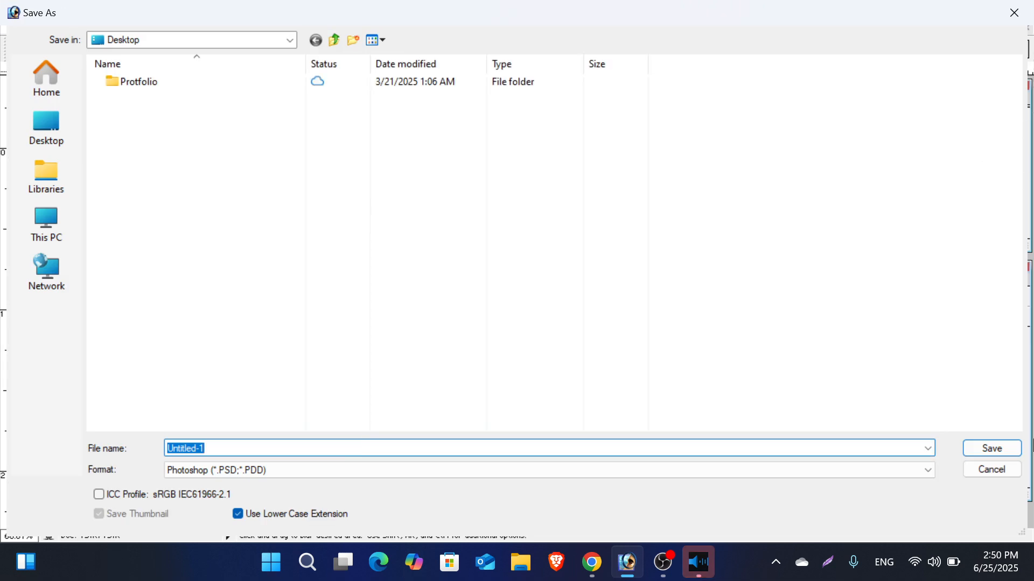
pyautogui.click(985, 470)
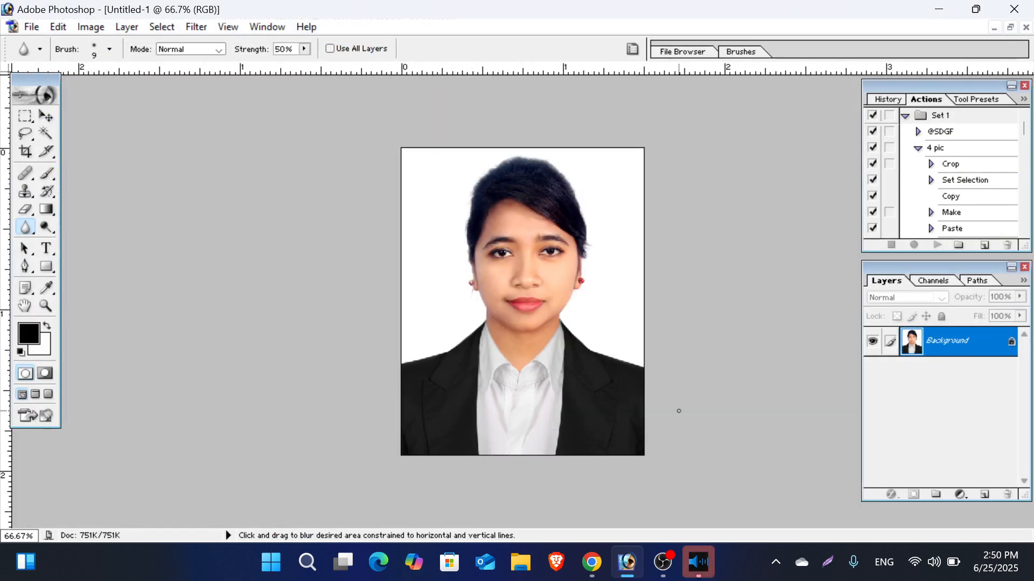
# Step: Show the open documents as floating windows and place the finished suit portrait beside the original photo for comparison
pyautogui.press('XF86MonBrightnessUp')
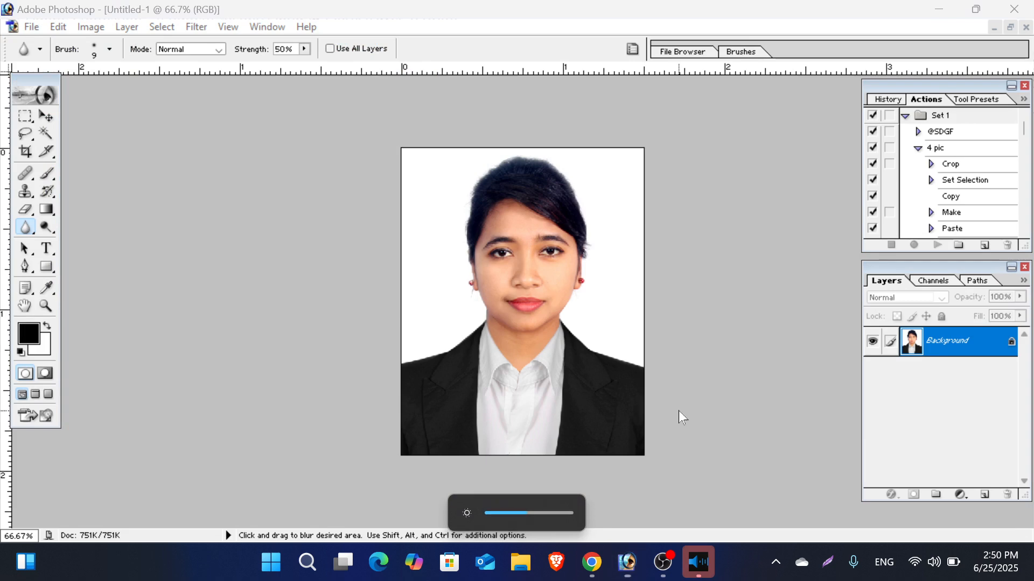
pyautogui.click(1011, 28)
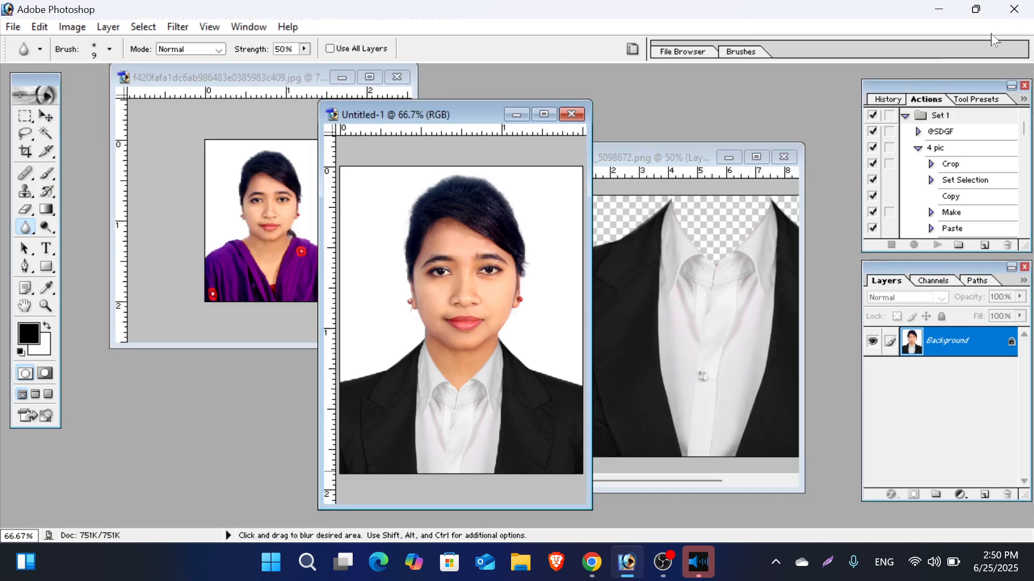
pyautogui.moveTo(451, 115); pyautogui.dragTo(489, 99)
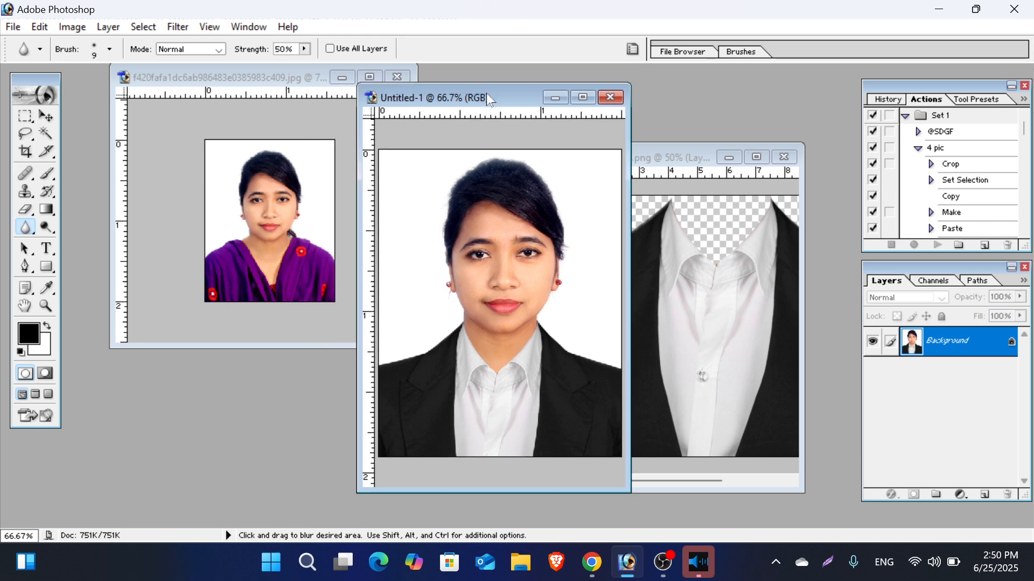